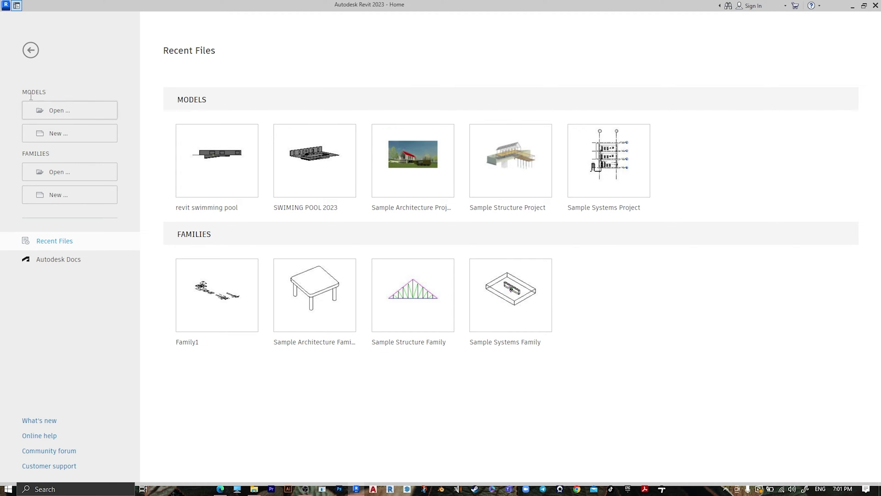
Create a new project from the Metric-Architectural Template.
{"action": "left_click", "coordinate": [71, 137]}
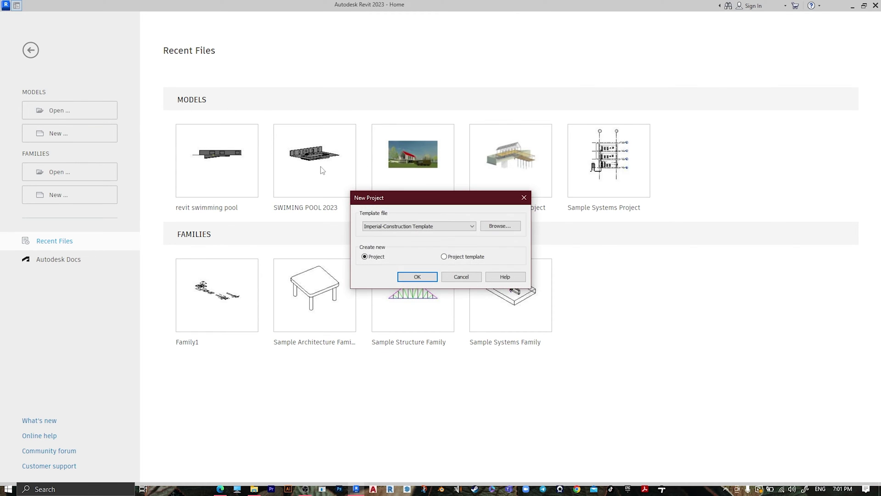
{"action": "left_click", "coordinate": [400, 226]}
{"action": "left_click", "coordinate": [413, 271]}
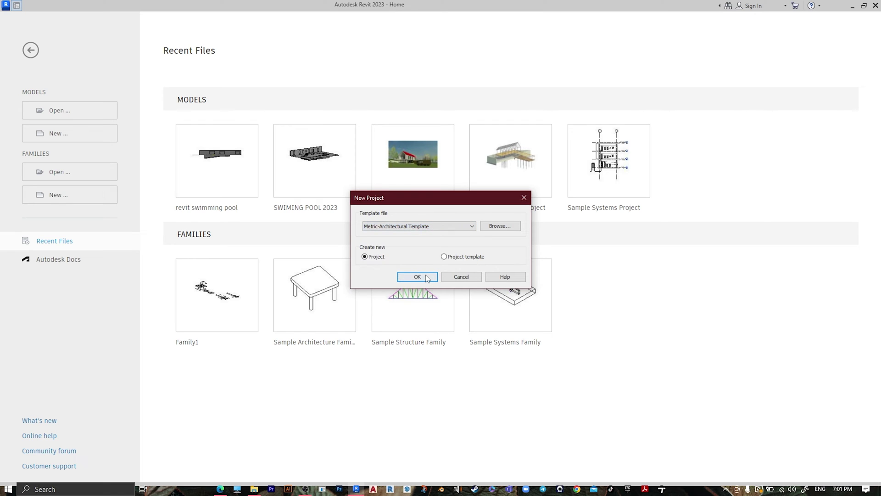
{"action": "left_click", "coordinate": [417, 277]}
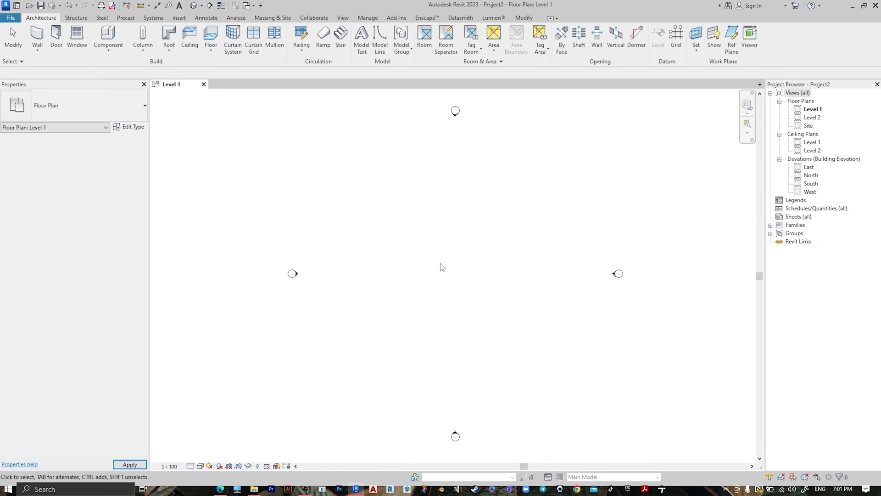
Set the project's length units to meters with 2 decimal places.
{"action": "key", "text": "u"}
{"action": "key", "text": "n"}
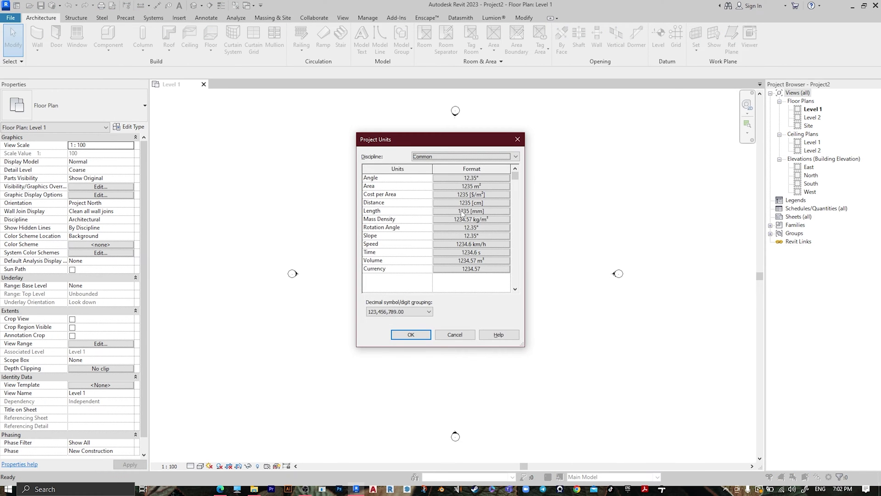
{"action": "left_click", "coordinate": [462, 211]}
{"action": "left_click", "coordinate": [462, 195]}
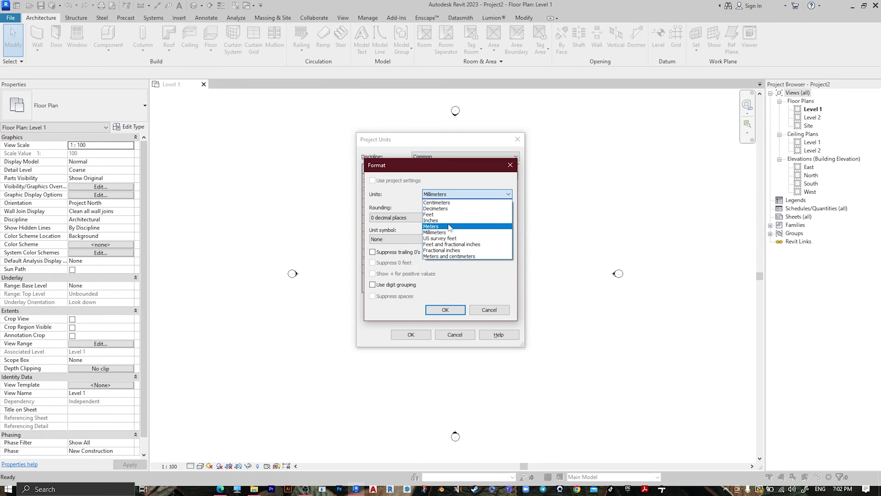
{"action": "left_click", "coordinate": [448, 227]}
{"action": "left_click", "coordinate": [399, 217]}
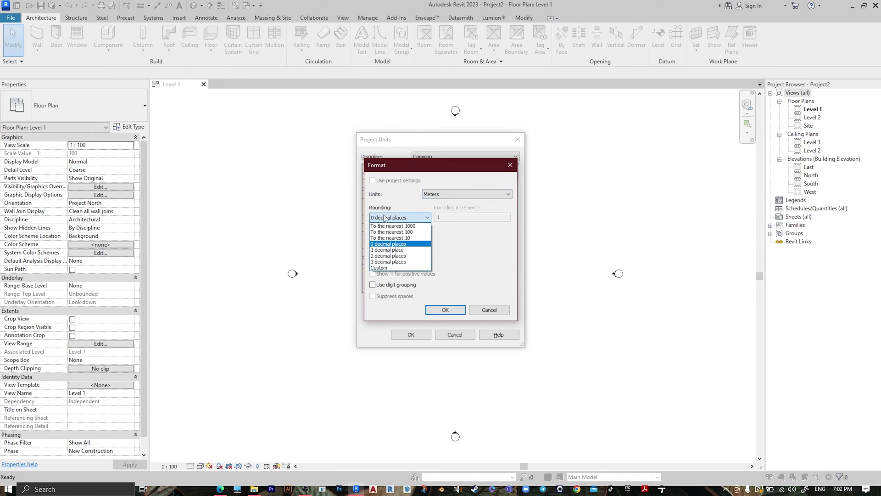
{"action": "left_click", "coordinate": [390, 255]}
{"action": "left_click", "coordinate": [445, 310]}
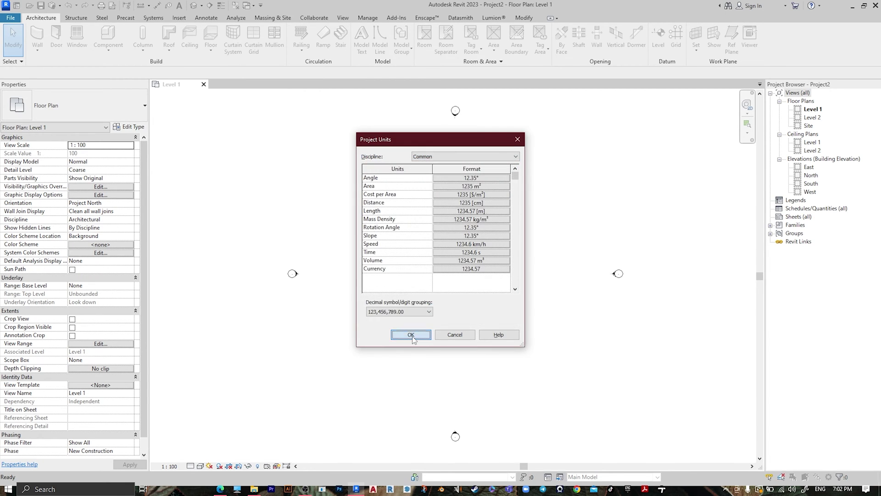
{"action": "left_click", "coordinate": [411, 336]}
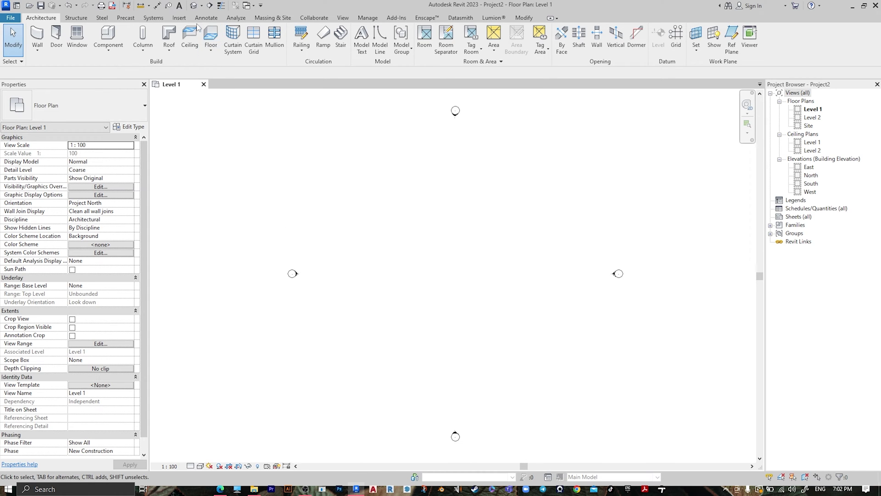
Start a CAD import and select Canha B.dwg from the basketball court folder on the desktop.
{"action": "left_click", "coordinate": [179, 17]}
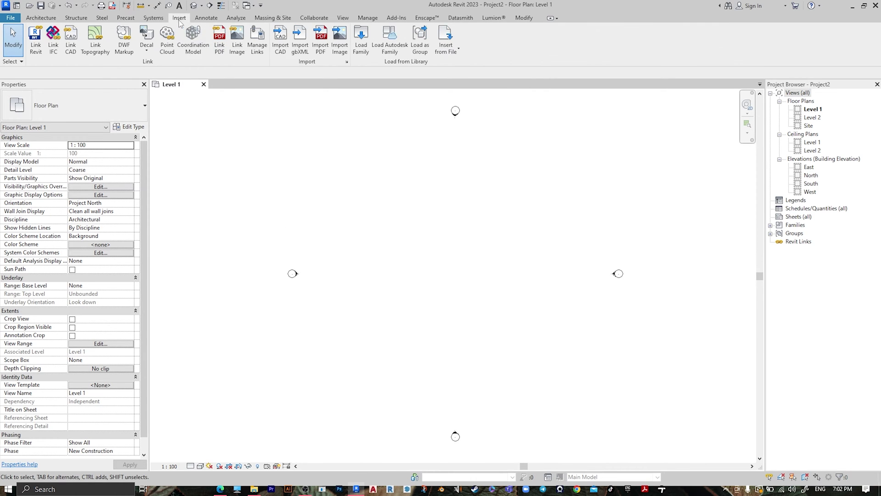
{"action": "left_click", "coordinate": [281, 51]}
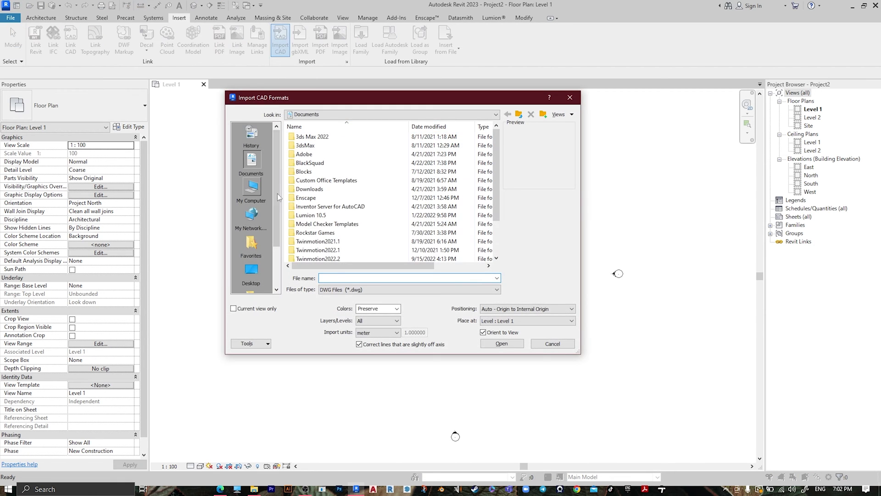
{"action": "left_click", "coordinate": [252, 272]}
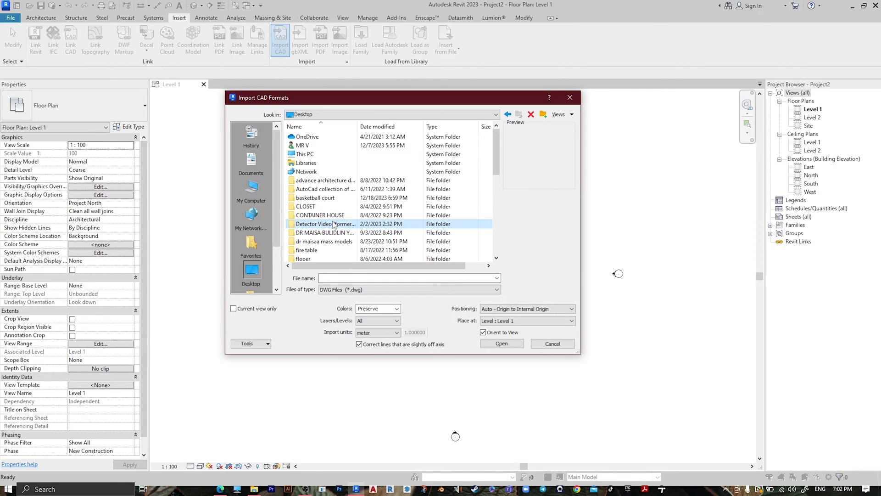
{"action": "double_click", "coordinate": [316, 198]}
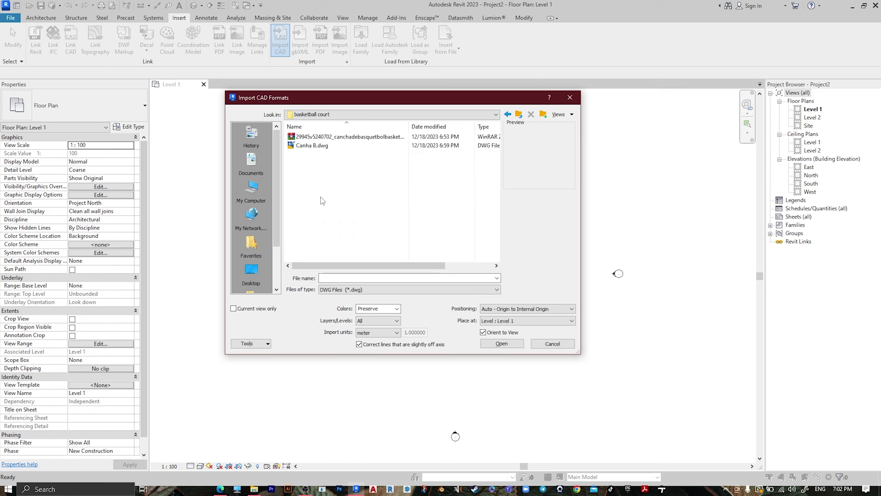
{"action": "left_click", "coordinate": [314, 146]}
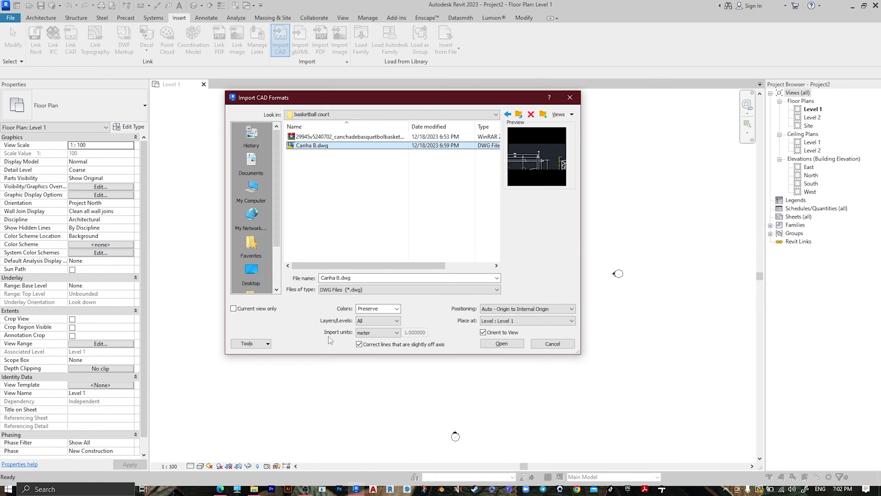
Import the selected drawing with meter as the import unit and Manual - Center positioning.
{"action": "left_click", "coordinate": [358, 332]}
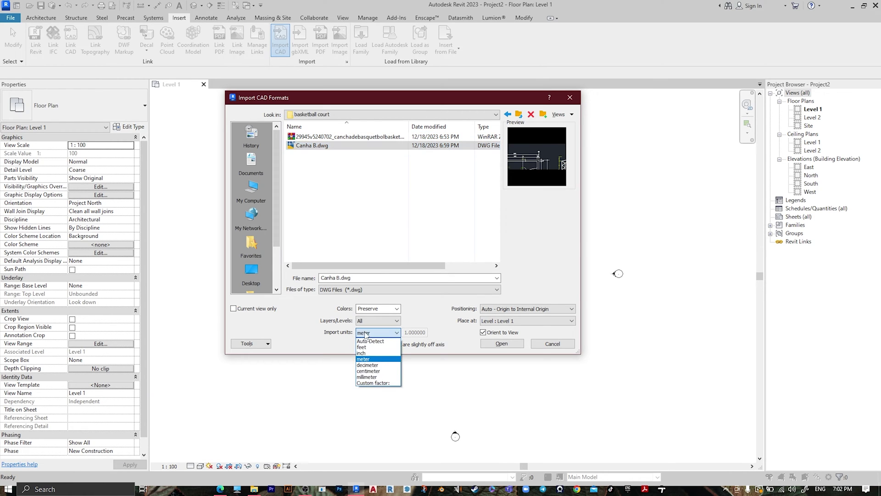
{"action": "left_click", "coordinate": [367, 359]}
{"action": "left_click", "coordinate": [512, 309]}
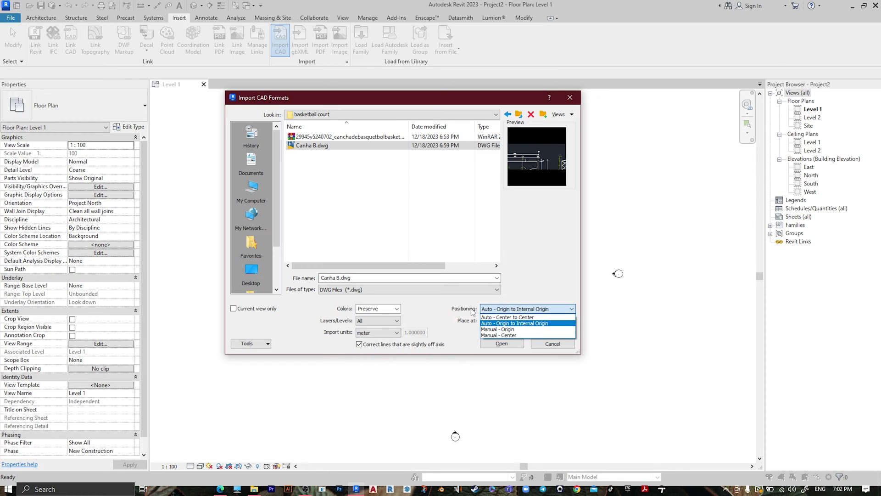
{"action": "left_click", "coordinate": [507, 335]}
{"action": "left_click", "coordinate": [501, 343]}
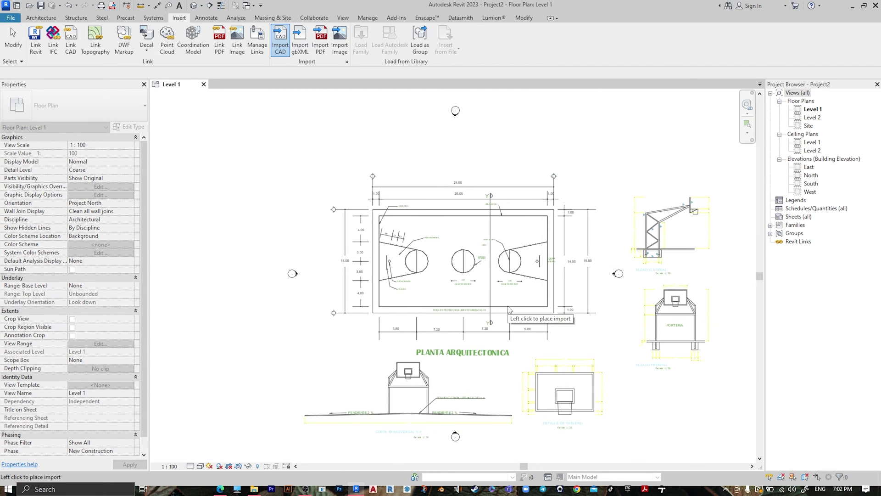
Place the imported court drawing between the elevation markers and set the view scale to 1:1.
{"action": "left_click", "coordinate": [511, 309]}
{"action": "left_click", "coordinate": [169, 466]}
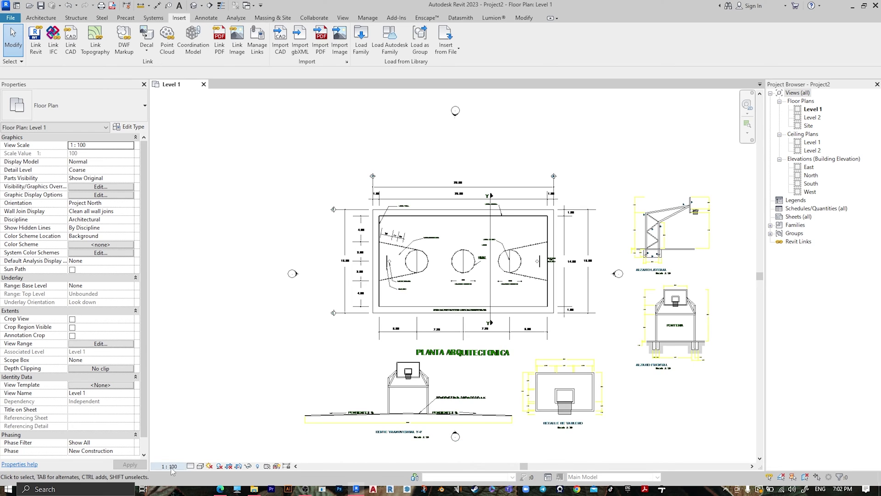
{"action": "left_click", "coordinate": [180, 336]}
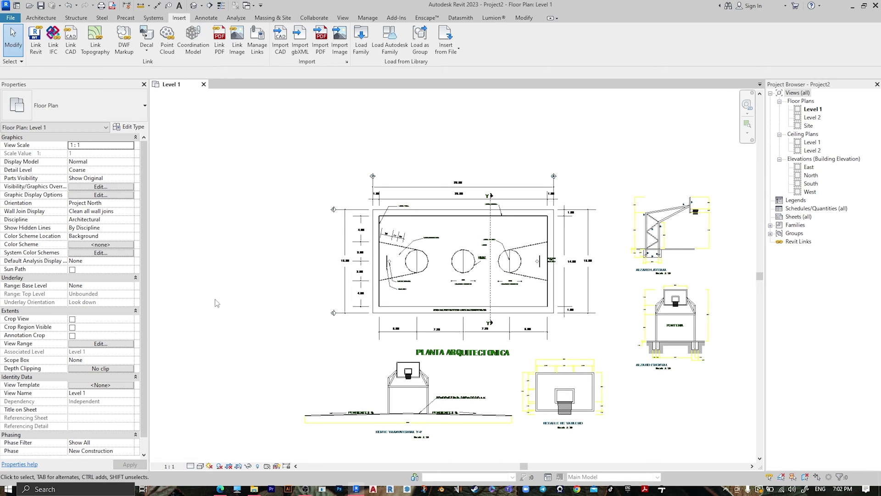
Create an in-place model in the Walls category and name it basketball.
{"action": "left_click", "coordinate": [42, 18]}
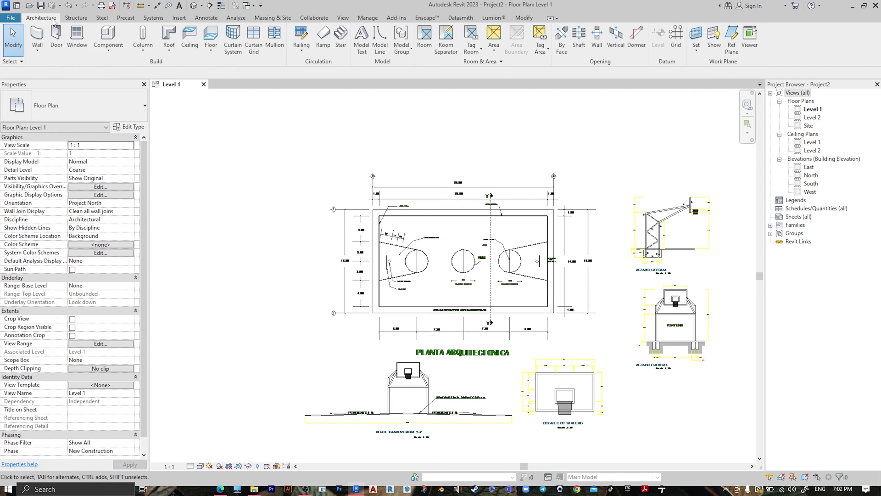
{"action": "left_click", "coordinate": [108, 46]}
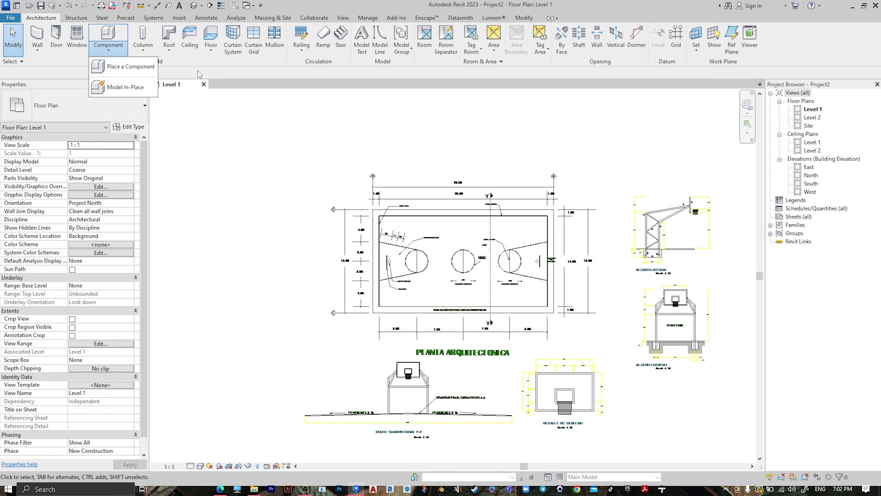
{"action": "left_click", "coordinate": [115, 88]}
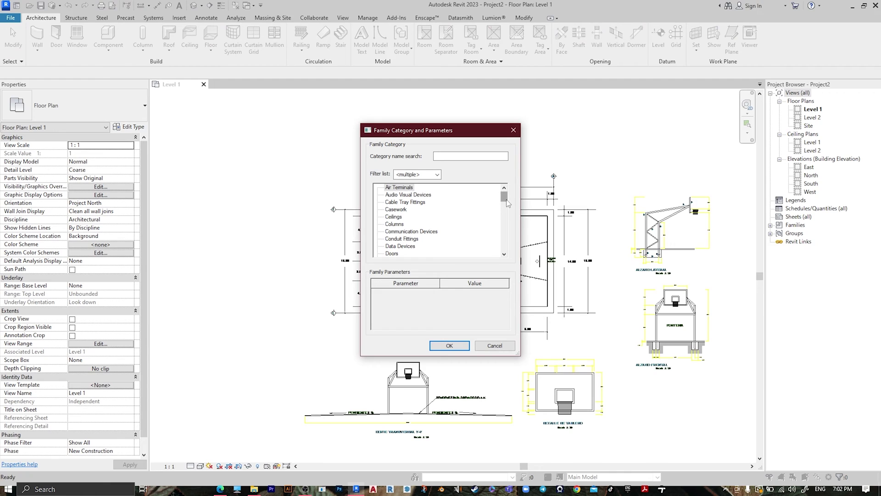
{"action": "left_click_drag", "start_coordinate": [507, 200], "coordinate": [503, 238]}
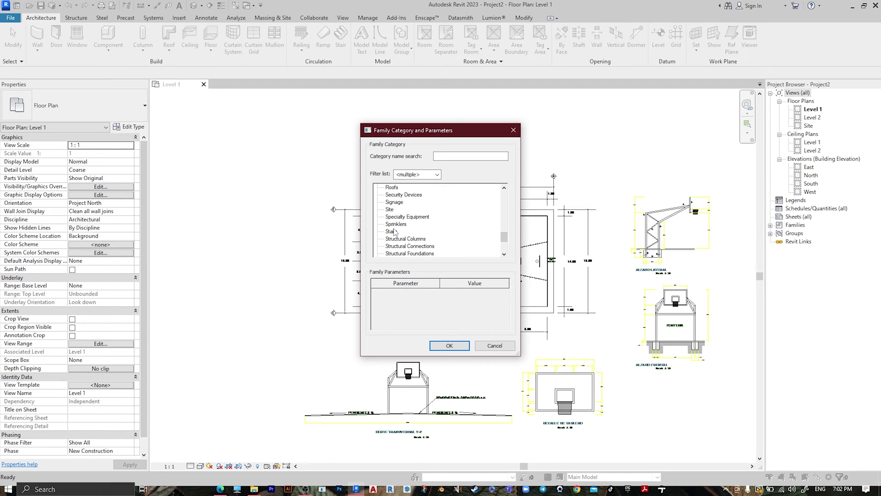
{"action": "scroll", "coordinate": [408, 231], "scroll_direction": "down", "scroll_amount": 3}
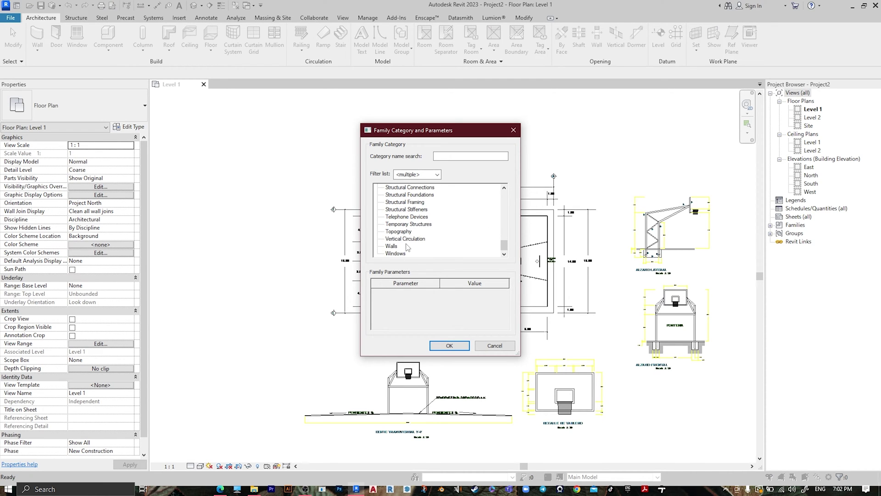
{"action": "left_click", "coordinate": [391, 248]}
{"action": "left_click", "coordinate": [450, 346]}
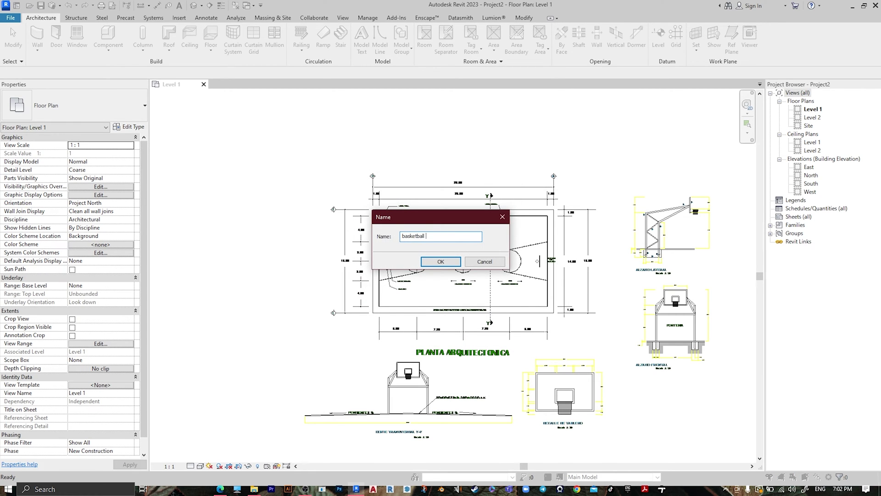
{"action": "key", "text": "Return"}
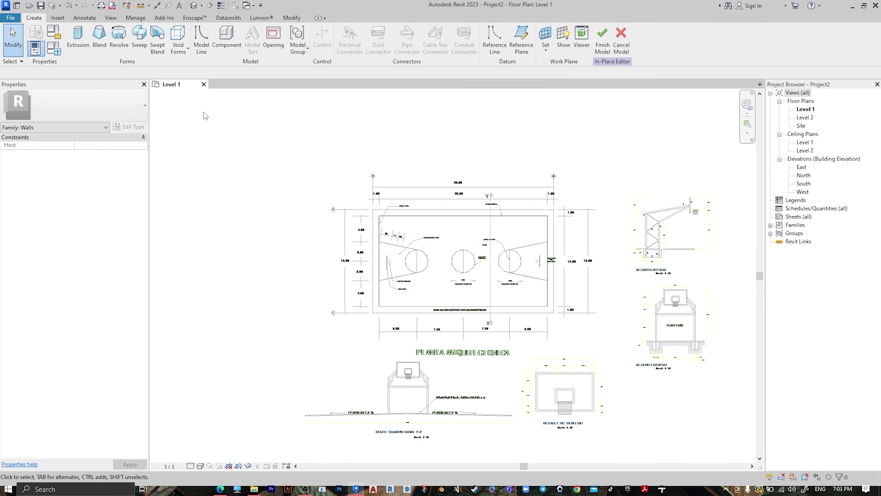
Start an extrusion and use Pick Lines to trace the line chains of the left restricted area and its free-throw circle.
{"action": "left_click", "coordinate": [78, 39]}
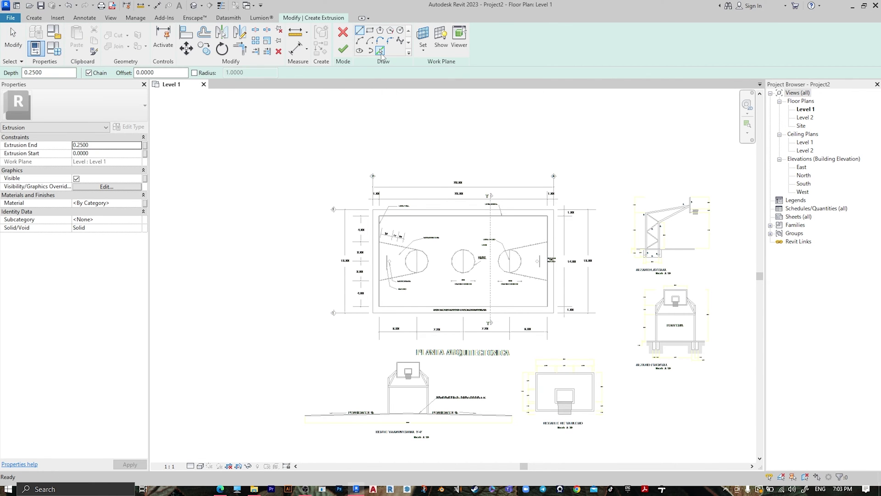
{"action": "left_click", "coordinate": [380, 50]}
{"action": "scroll", "coordinate": [404, 248], "scroll_direction": "up", "scroll_amount": 6}
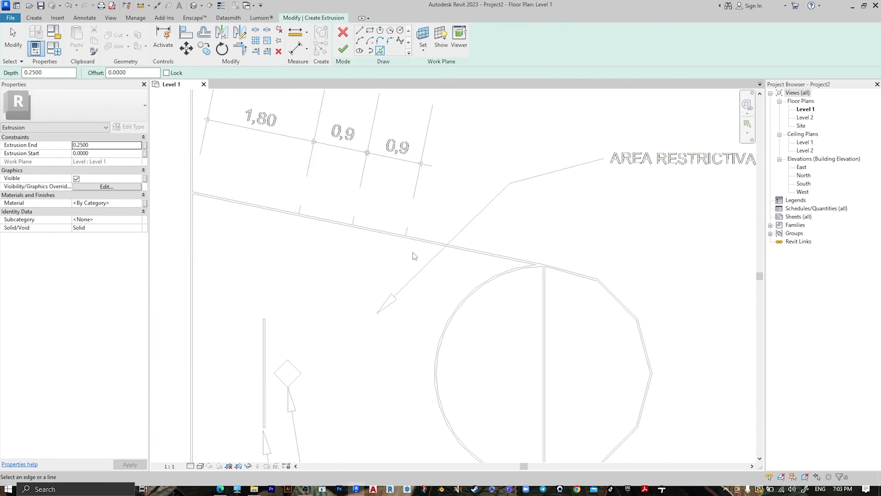
{"action": "scroll", "coordinate": [414, 248], "scroll_direction": "up", "scroll_amount": 2}
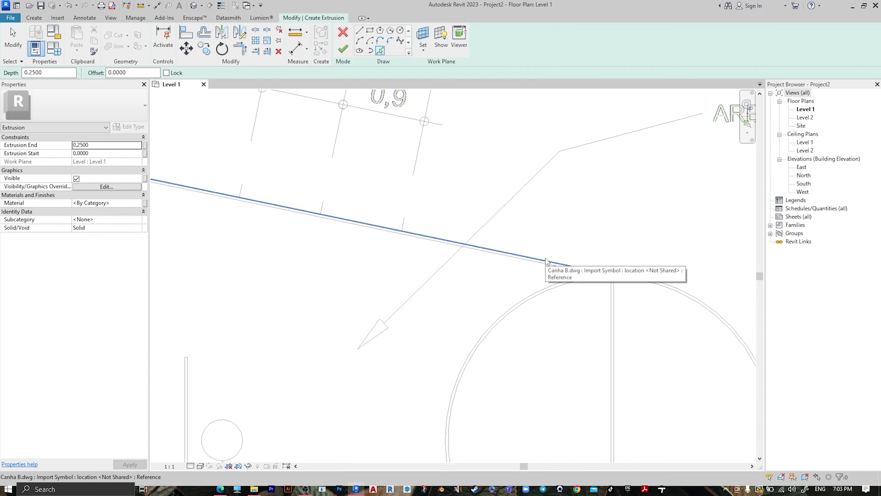
{"action": "key", "text": "Tab"}
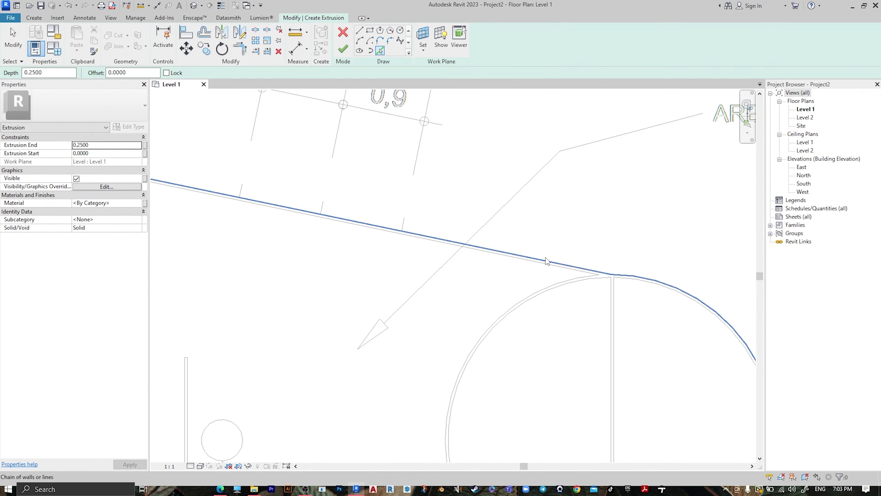
{"action": "key", "text": "Tab"}
{"action": "key", "text": "Tab"}
{"action": "left_click", "coordinate": [584, 279]}
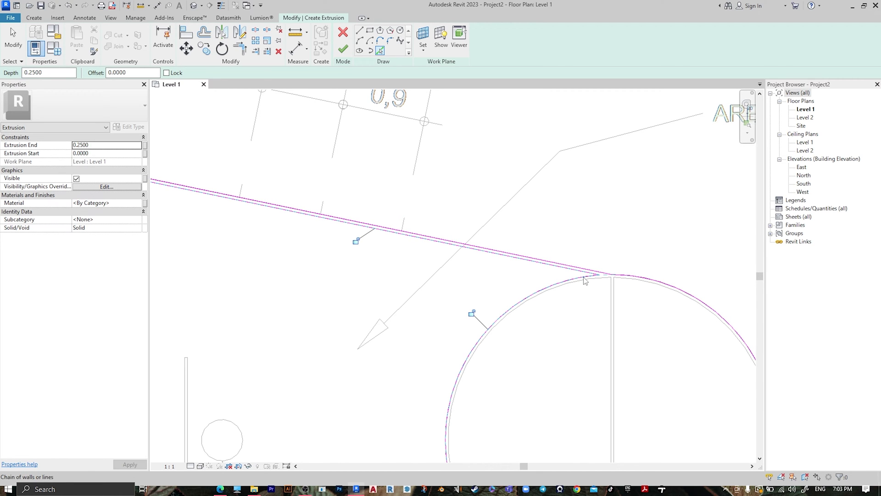
{"action": "key", "text": "Tab"}
{"action": "left_click", "coordinate": [611, 295]}
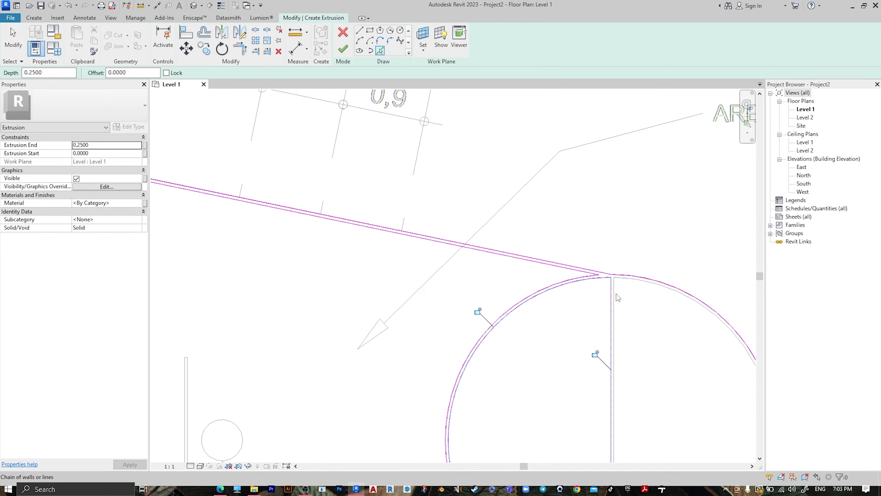
Add the outer edge chain of the court's boundary line to the extrusion sketch.
{"action": "scroll", "coordinate": [623, 248], "scroll_direction": "down", "scroll_amount": 5}
{"action": "middle_click_drag", "start_coordinate": [576, 338], "coordinate": [585, 278]}
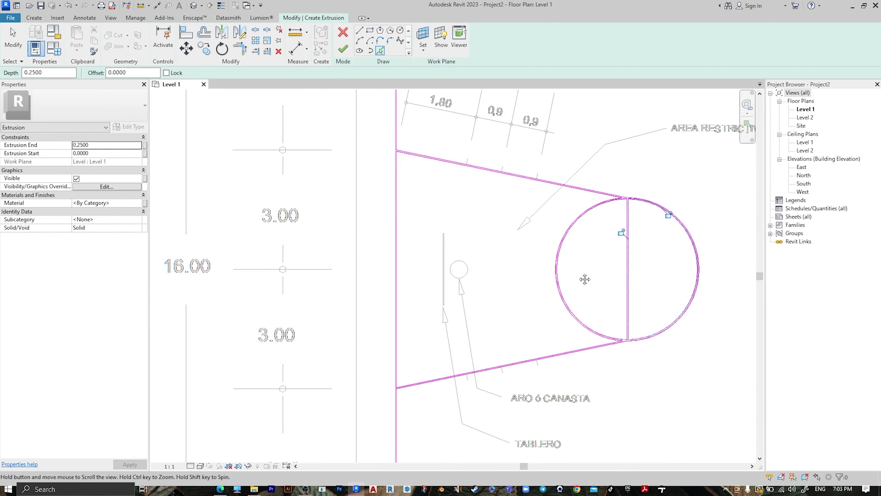
{"action": "scroll", "coordinate": [363, 402], "scroll_direction": "up", "scroll_amount": 5}
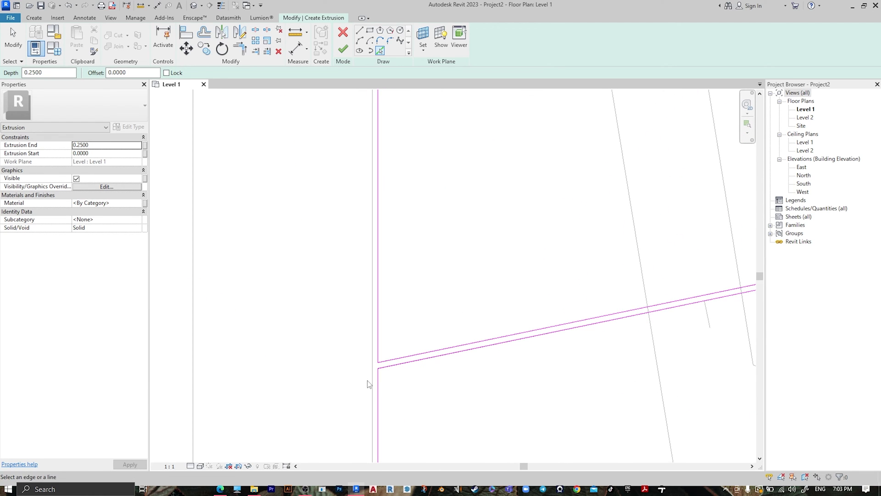
{"action": "left_click", "coordinate": [372, 374]}
{"action": "scroll", "coordinate": [413, 330], "scroll_direction": "down", "scroll_amount": 3}
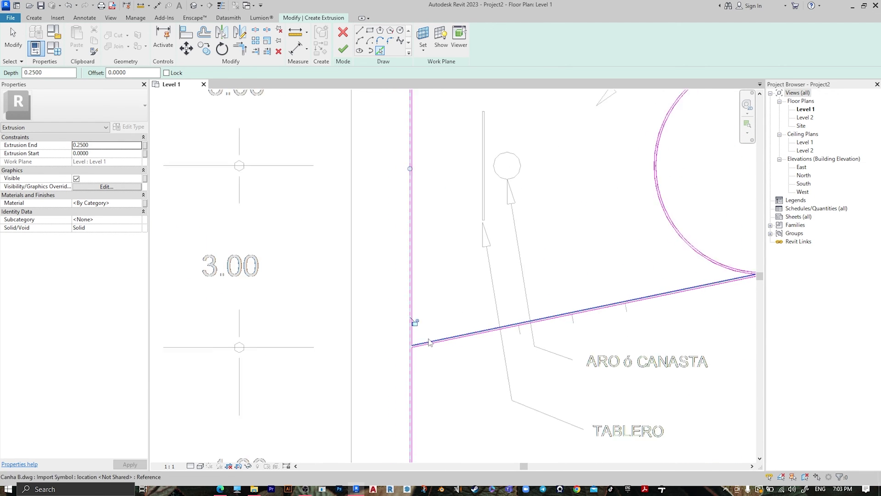
{"action": "scroll", "coordinate": [429, 342], "scroll_direction": "down", "scroll_amount": 5}
{"action": "scroll", "coordinate": [623, 246], "scroll_direction": "down", "scroll_amount": 2}
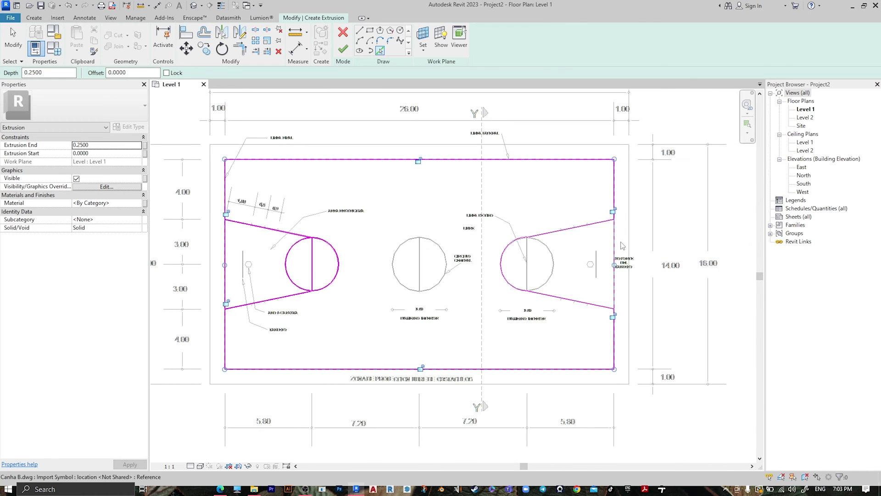
Trace the line chains of the right restricted area and its free-throw circle into the extrusion sketch with Pick Lines.
{"action": "scroll", "coordinate": [526, 239], "scroll_direction": "up", "scroll_amount": 8}
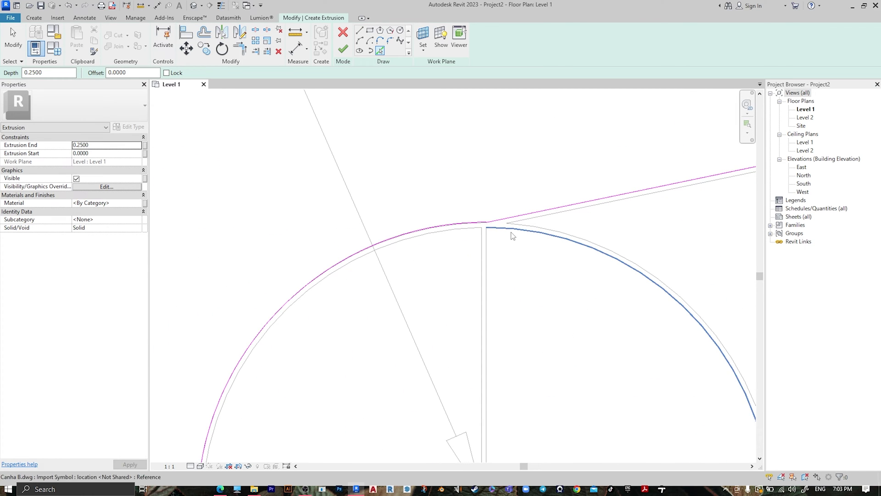
{"action": "key", "text": "Tab"}
{"action": "left_click", "coordinate": [512, 233]}
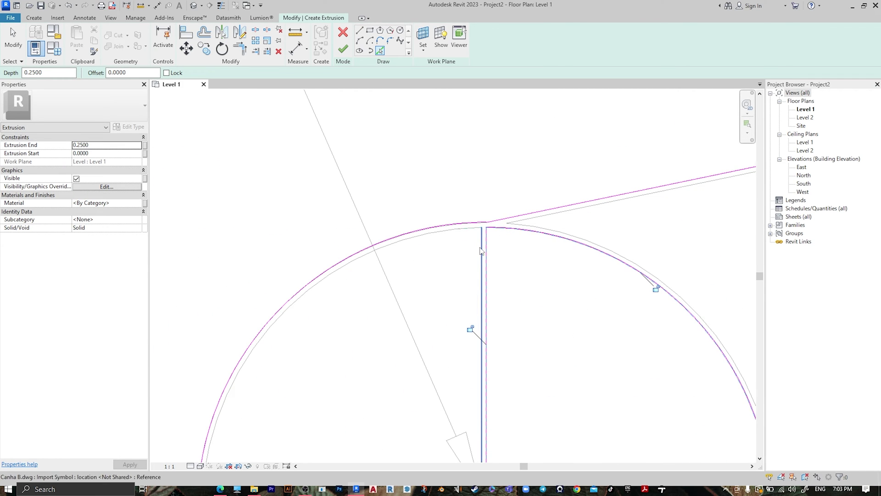
{"action": "left_click", "coordinate": [481, 250]}
{"action": "left_click", "coordinate": [531, 225]}
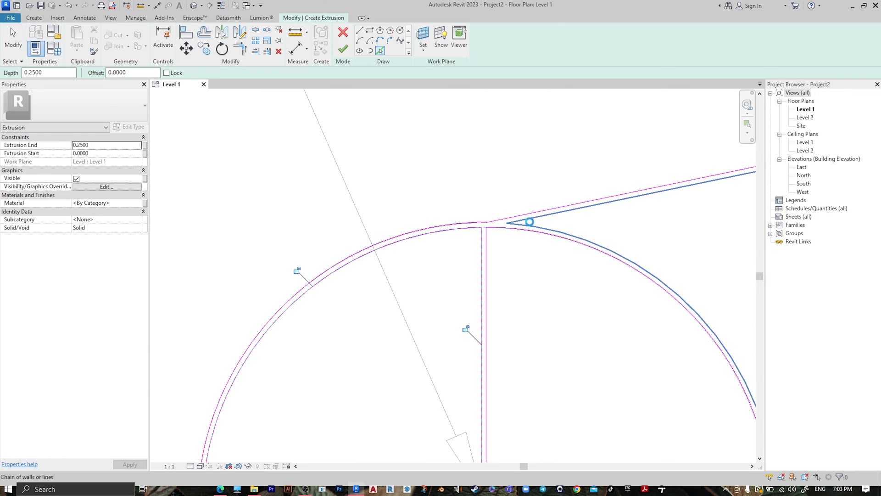
{"action": "scroll", "coordinate": [532, 227], "scroll_direction": "down", "scroll_amount": 6}
{"action": "middle_click_drag", "start_coordinate": [593, 266], "coordinate": [315, 264]}
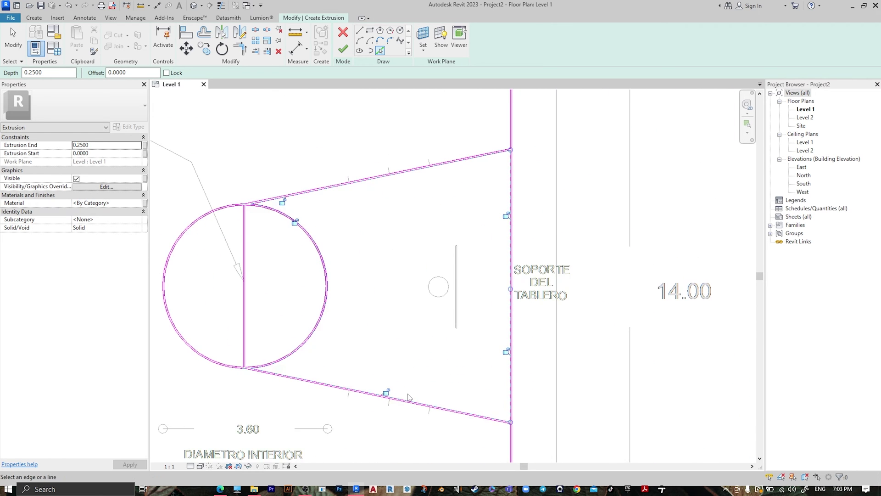
{"action": "scroll", "coordinate": [430, 404], "scroll_direction": "up", "scroll_amount": 3}
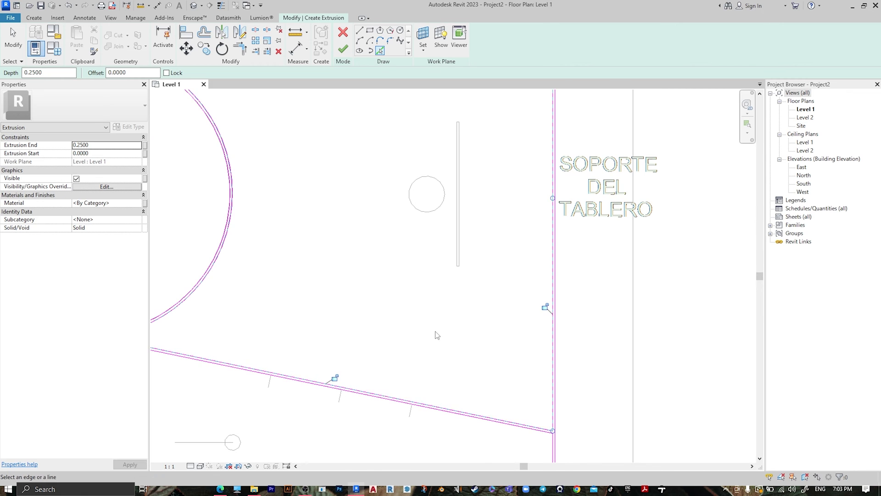
{"action": "scroll", "coordinate": [447, 299], "scroll_direction": "down", "scroll_amount": 8}
{"action": "scroll", "coordinate": [480, 265], "scroll_direction": "down", "scroll_amount": 3}
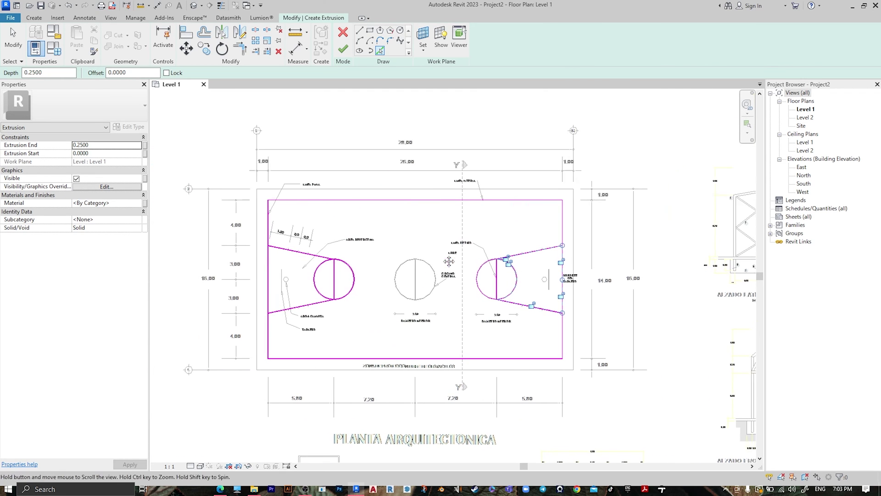
Add the center circle's outer edge, both inner half-circle arcs and both edges of its dividing line to the sketch.
{"action": "scroll", "coordinate": [417, 228], "scroll_direction": "up", "scroll_amount": 1}
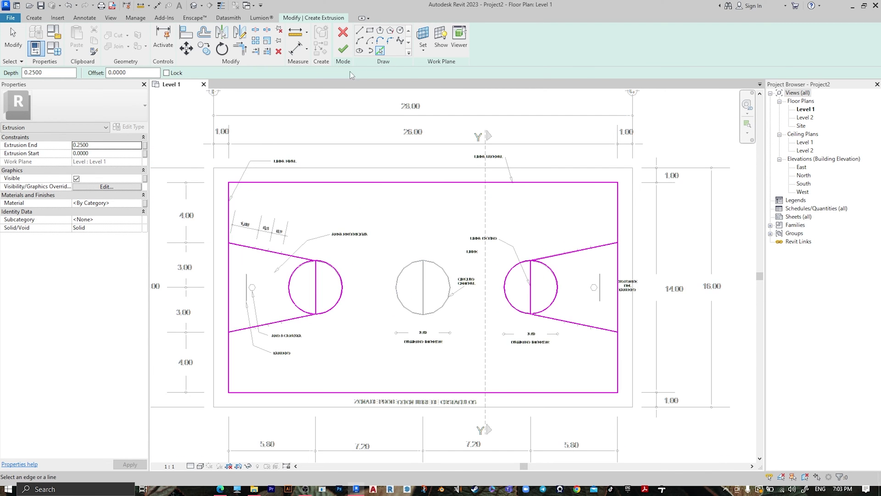
{"action": "scroll", "coordinate": [425, 253], "scroll_direction": "up", "scroll_amount": 2}
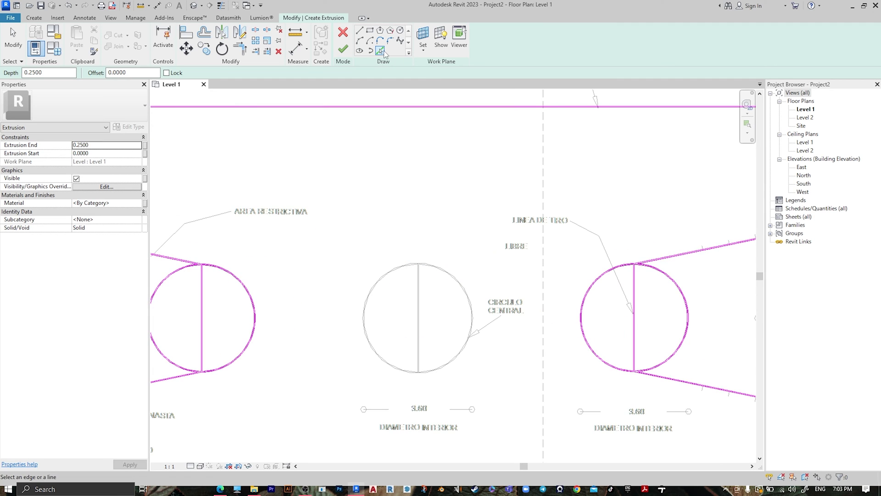
{"action": "scroll", "coordinate": [423, 275], "scroll_direction": "up", "scroll_amount": 2}
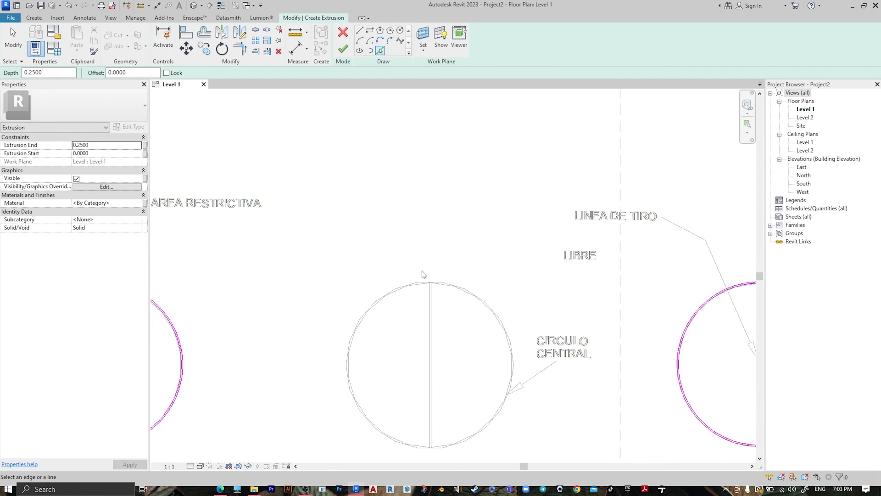
{"action": "left_click", "coordinate": [436, 294]}
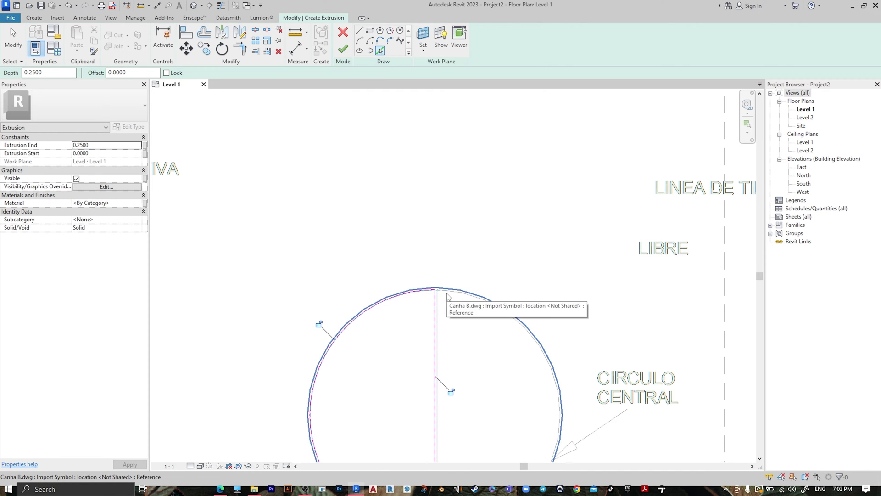
{"action": "scroll", "coordinate": [448, 296], "scroll_direction": "up", "scroll_amount": 3}
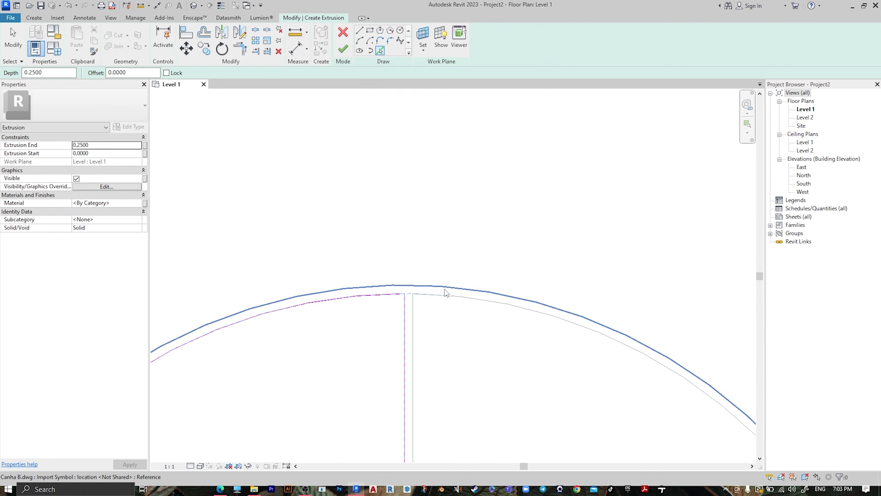
{"action": "left_click", "coordinate": [445, 290]}
{"action": "left_click", "coordinate": [413, 317]}
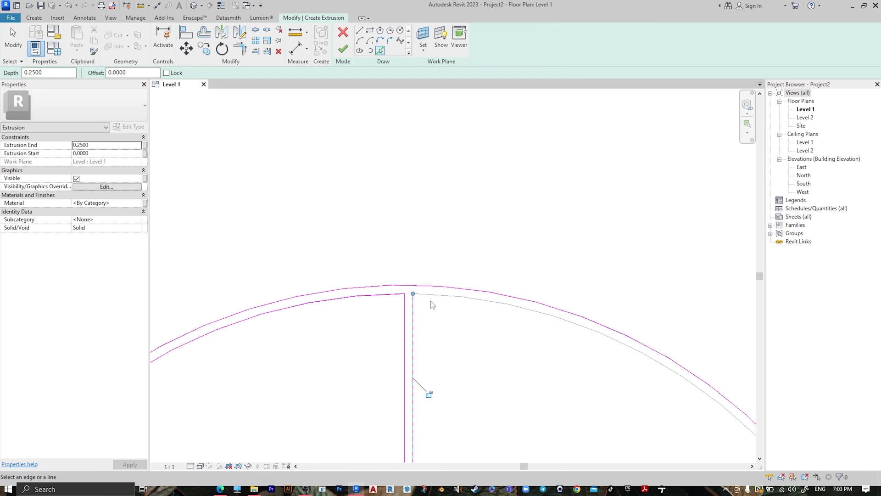
{"action": "scroll", "coordinate": [502, 256], "scroll_direction": "down", "scroll_amount": 5}
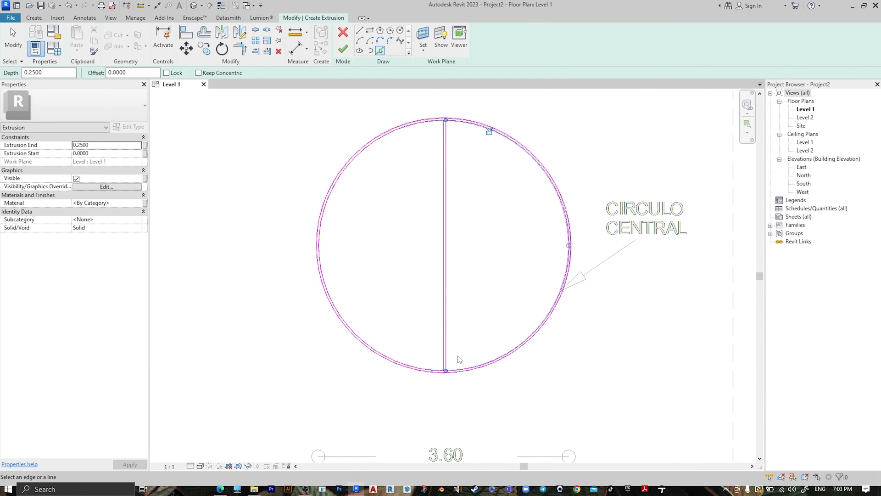
{"action": "scroll", "coordinate": [459, 359], "scroll_direction": "up", "scroll_amount": 5}
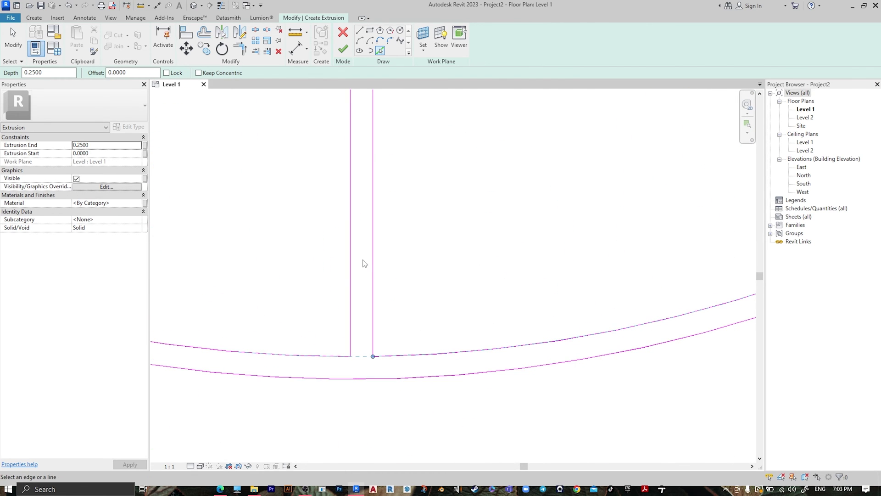
{"action": "left_click", "coordinate": [239, 47]}
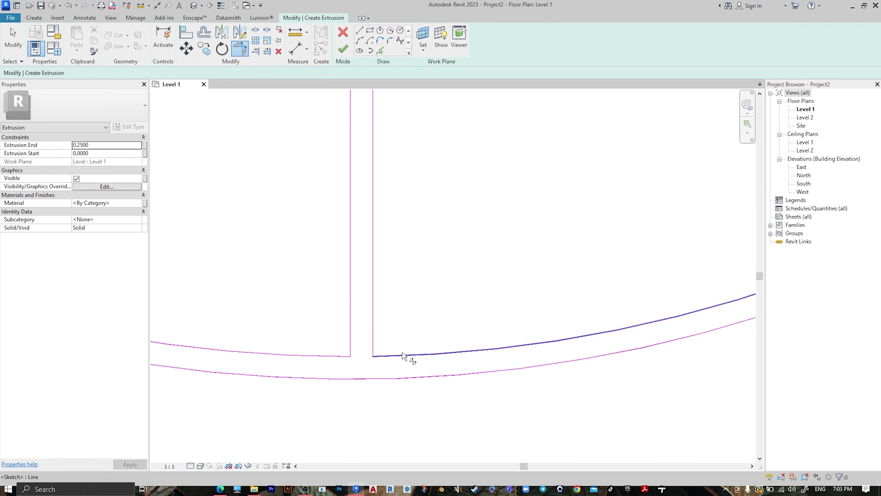
{"action": "scroll", "coordinate": [392, 292], "scroll_direction": "down", "scroll_amount": 2}
{"action": "scroll", "coordinate": [392, 293], "scroll_direction": "down", "scroll_amount": 3}
{"action": "middle_click_drag", "start_coordinate": [466, 297], "coordinate": [554, 408]}
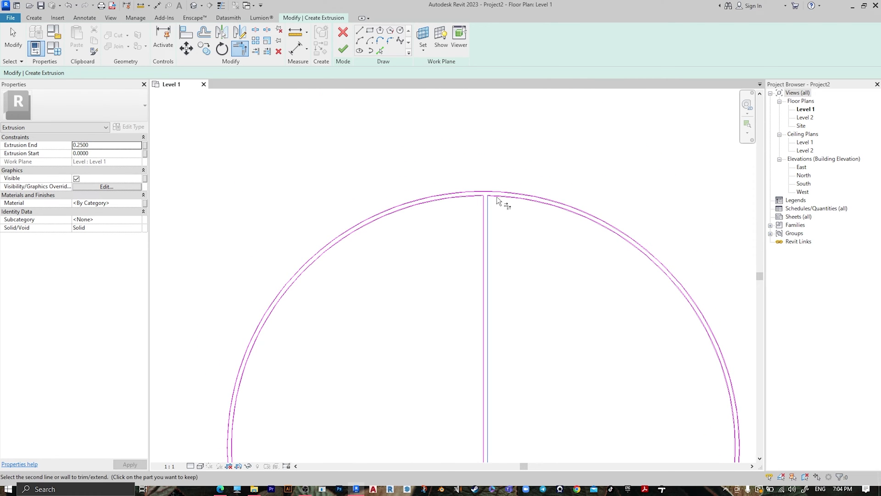
{"action": "key", "text": "Escape"}
{"action": "key", "text": "Escape"}
Finish the court-line extrusion sketch and set its Extrusion End to 0.05.
{"action": "left_click", "coordinate": [343, 50]}
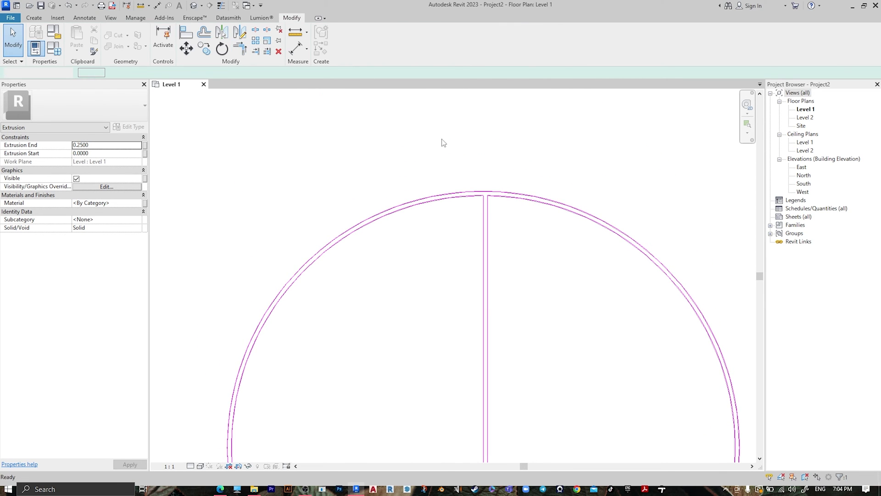
{"action": "scroll", "coordinate": [505, 202], "scroll_direction": "down", "scroll_amount": 5}
{"action": "scroll", "coordinate": [506, 202], "scroll_direction": "down", "scroll_amount": 3}
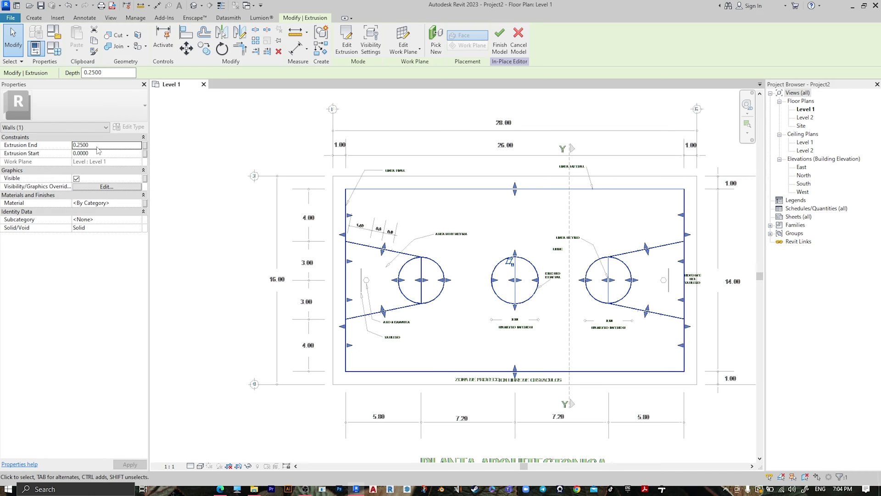
{"action": "left_click", "coordinate": [98, 146]}
{"action": "type", "text": "0."}
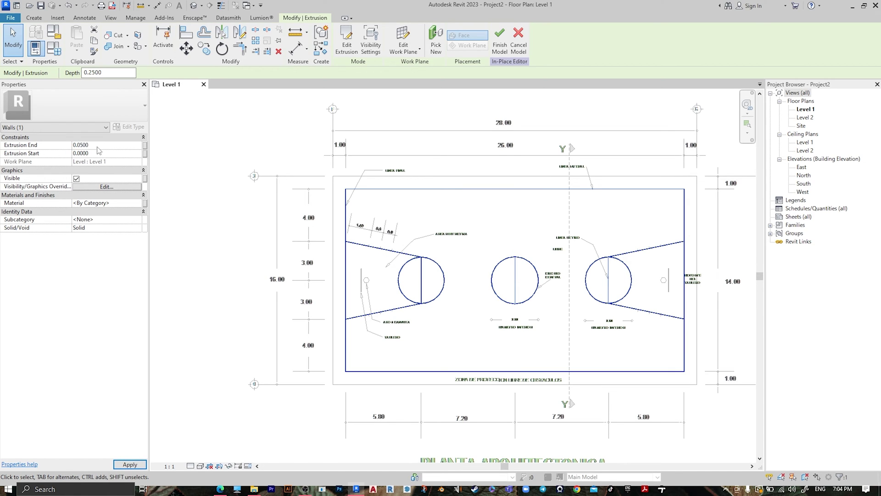
Create a new material for the court-line extrusion and name it white 001.
{"action": "left_click", "coordinate": [141, 204]}
{"action": "left_click", "coordinate": [138, 203]}
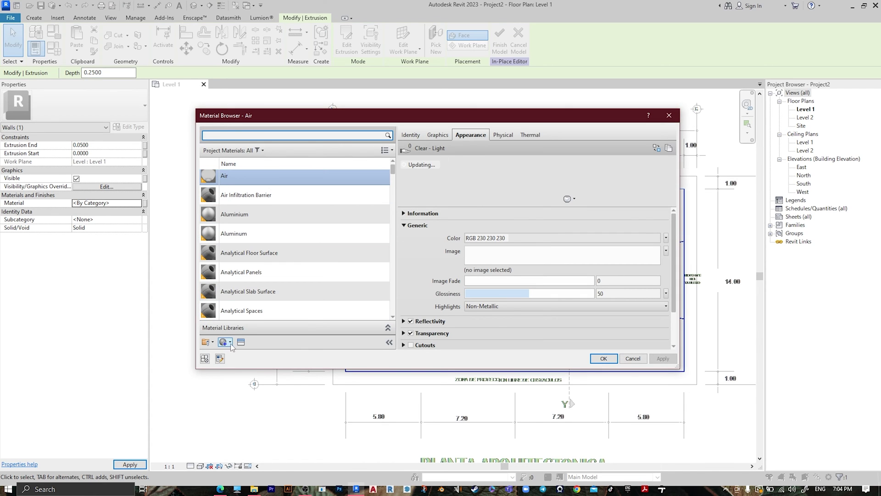
{"action": "left_click", "coordinate": [230, 342]}
{"action": "left_click", "coordinate": [245, 352]}
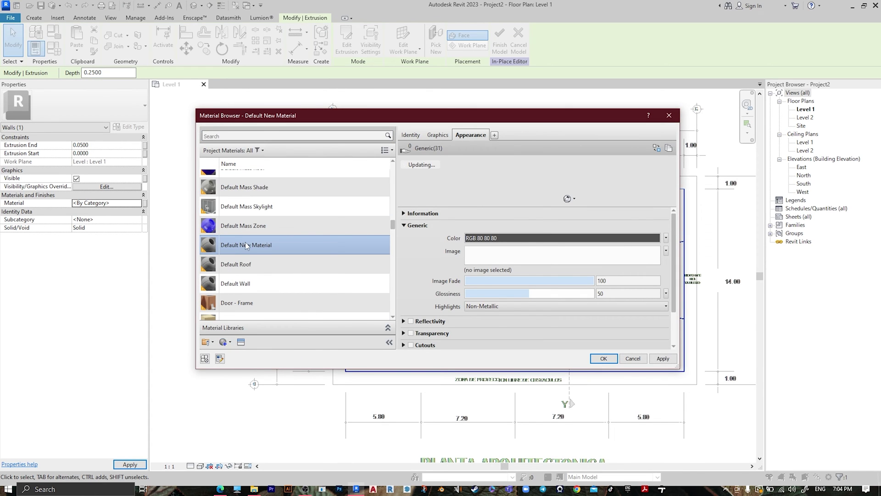
{"action": "right_click", "coordinate": [247, 246]}
{"action": "left_click", "coordinate": [288, 278]}
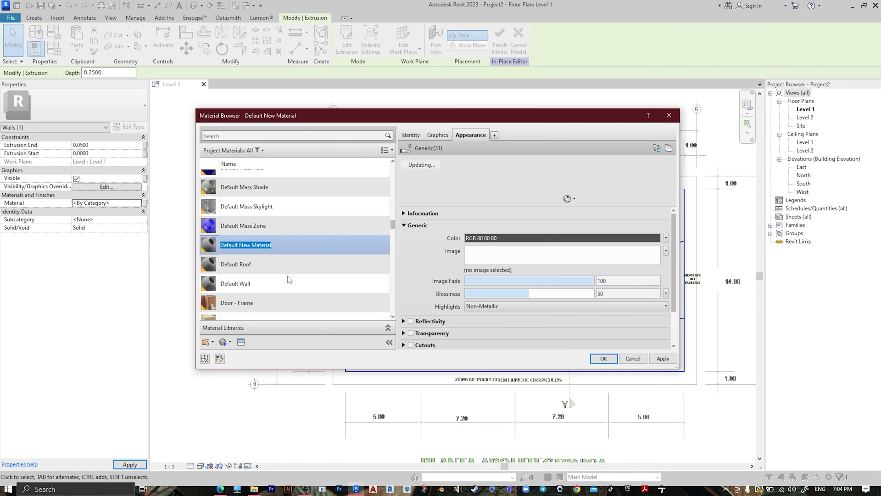
{"action": "type", "text": "white 001"}
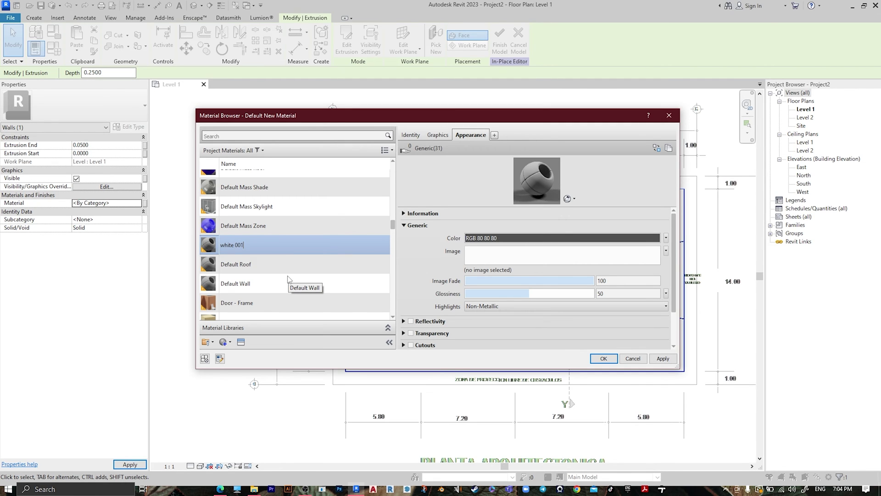
{"action": "key", "text": "Return"}
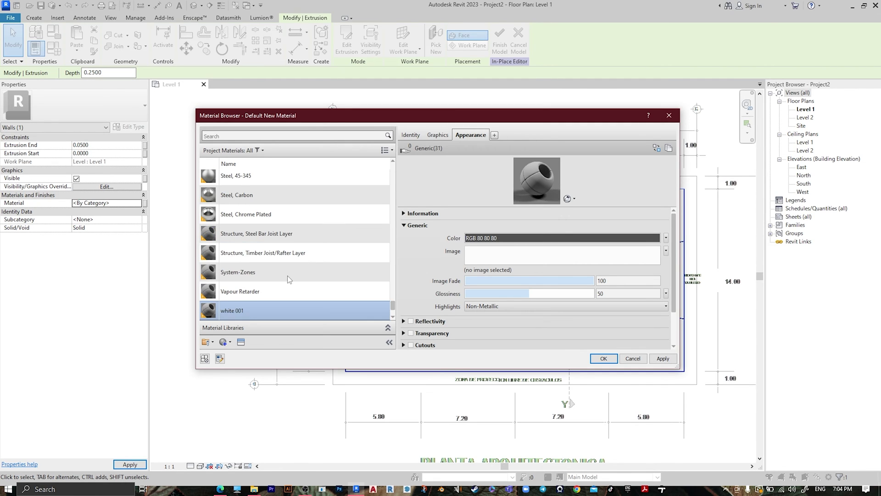
Replace the white 001 appearance with the Paint - Enamel Glossy (White) asset and assign the material to the court-line extrusion.
{"action": "left_click", "coordinate": [657, 148]}
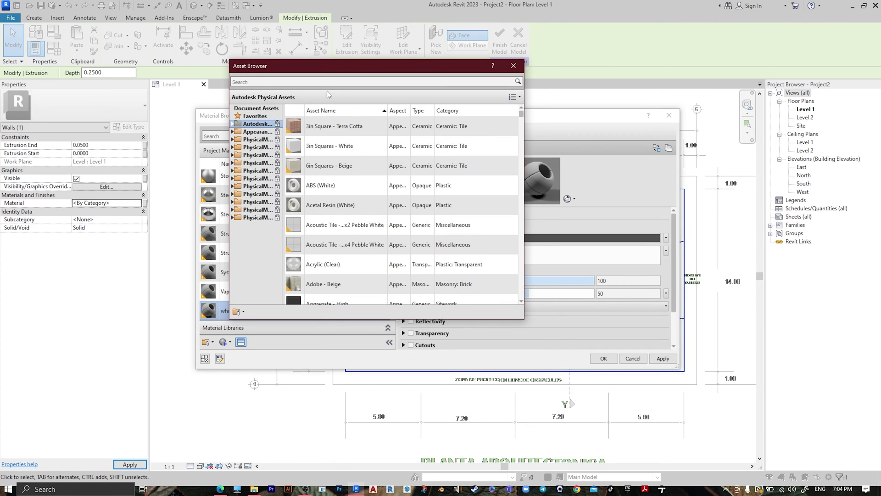
{"action": "type", "text": "white"}
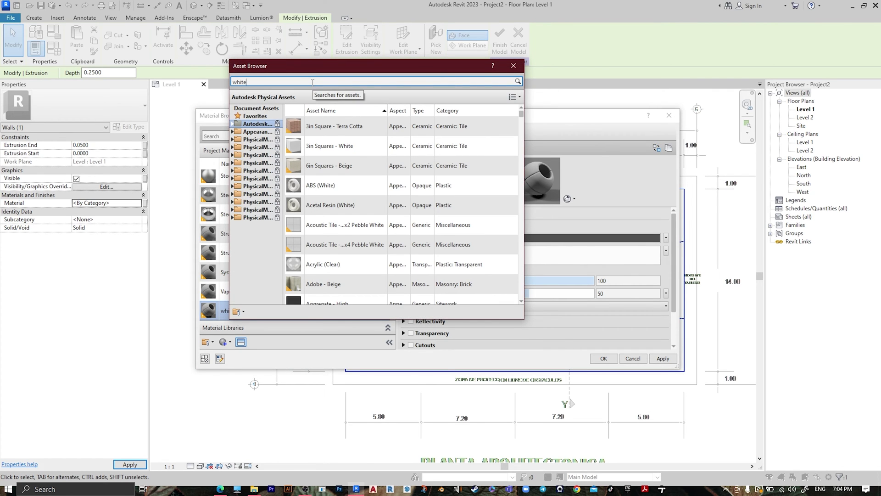
{"action": "key", "text": "Return"}
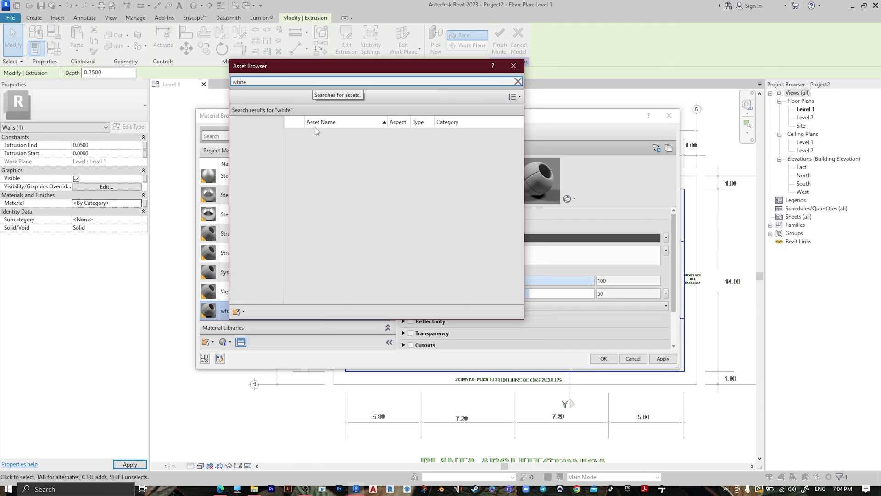
{"action": "scroll", "coordinate": [346, 203], "scroll_direction": "down", "scroll_amount": 5}
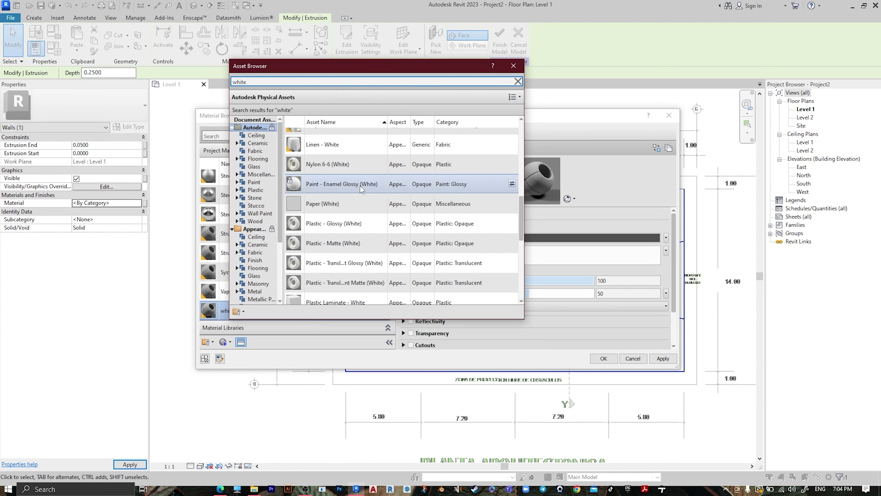
{"action": "left_click", "coordinate": [512, 183]}
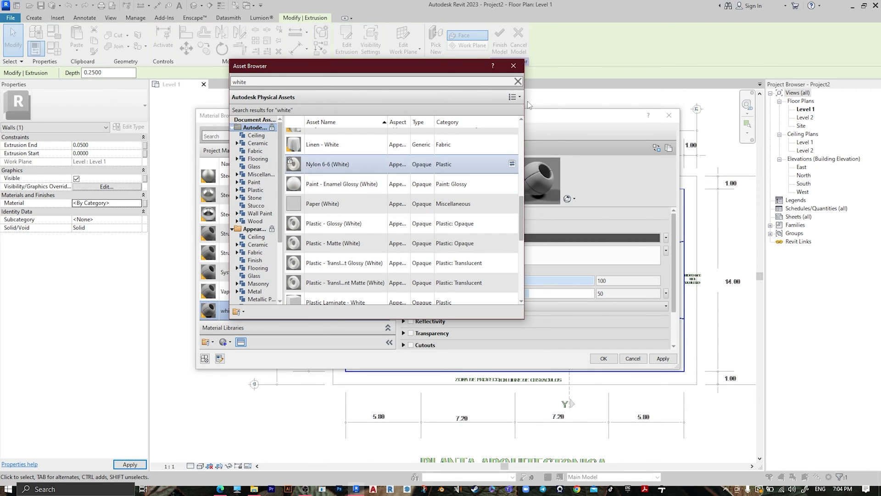
{"action": "left_click", "coordinate": [514, 66]}
{"action": "left_click", "coordinate": [613, 362]}
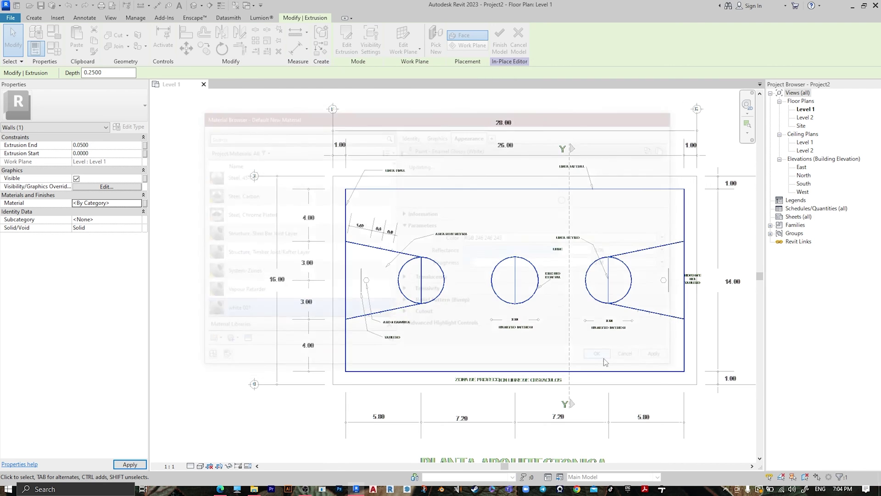
Start a second extrusion and sketch a rectangle between opposite outer corners of the court's boundary line.
{"action": "left_click", "coordinate": [39, 18]}
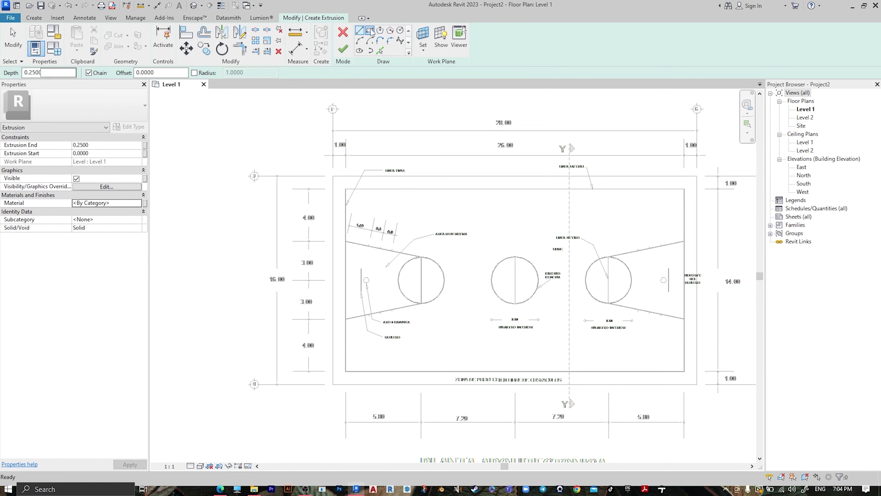
{"action": "left_click", "coordinate": [370, 30]}
{"action": "scroll", "coordinate": [335, 179], "scroll_direction": "up", "scroll_amount": 5}
{"action": "scroll", "coordinate": [334, 179], "scroll_direction": "up", "scroll_amount": 2}
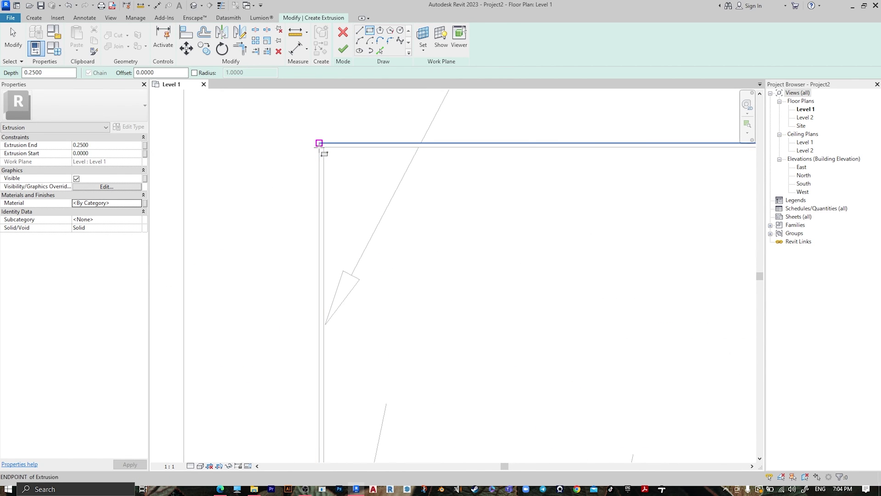
{"action": "left_click", "coordinate": [318, 142]}
{"action": "scroll", "coordinate": [344, 157], "scroll_direction": "down", "scroll_amount": 5}
{"action": "scroll", "coordinate": [543, 241], "scroll_direction": "down", "scroll_amount": 4}
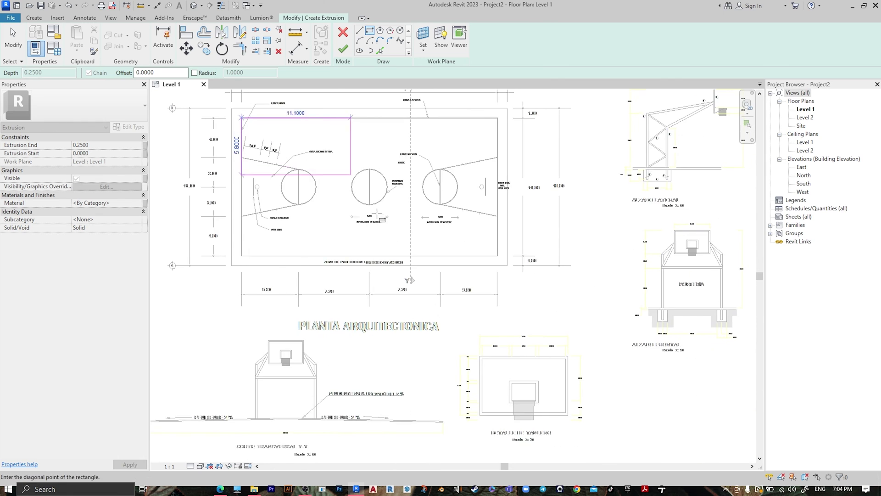
{"action": "scroll", "coordinate": [679, 213], "scroll_direction": "up", "scroll_amount": 5}
{"action": "scroll", "coordinate": [471, 261], "scroll_direction": "up", "scroll_amount": 3}
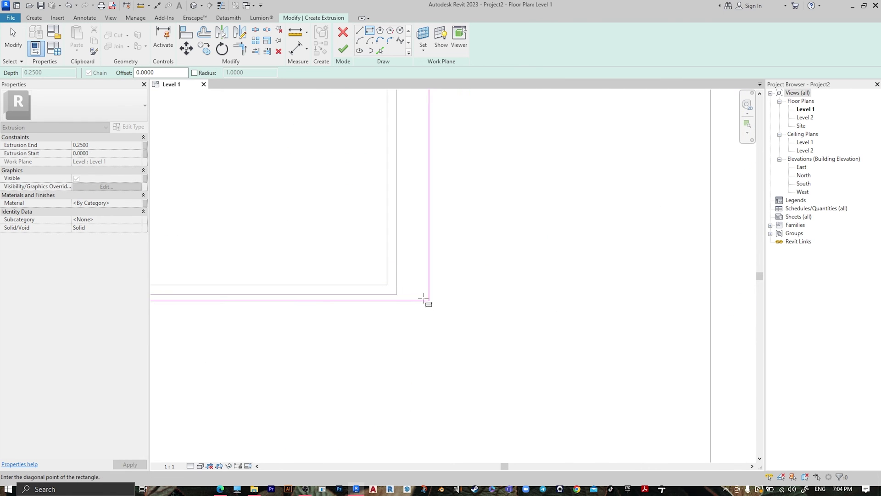
{"action": "left_click", "coordinate": [397, 293]}
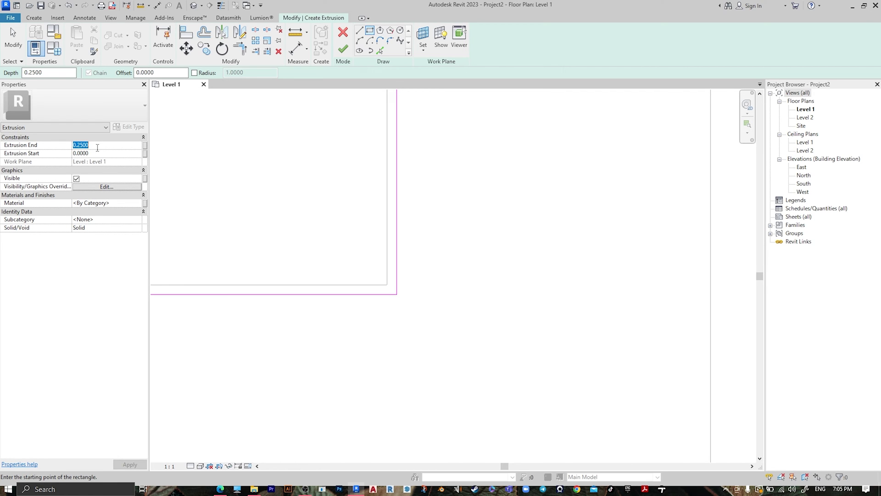
Set the second extrusion's Extrusion End to 0.01 and create a new material named orange for it.
{"action": "type", "text": "0.01"}
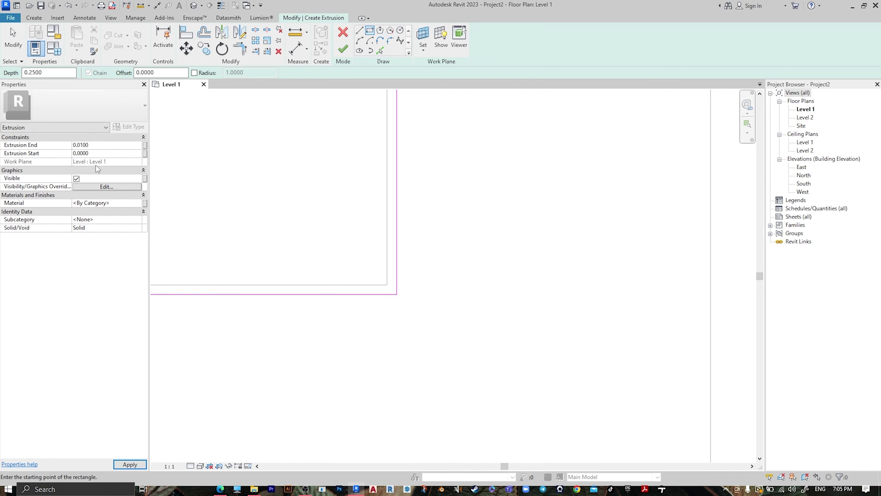
{"action": "left_click", "coordinate": [37, 205]}
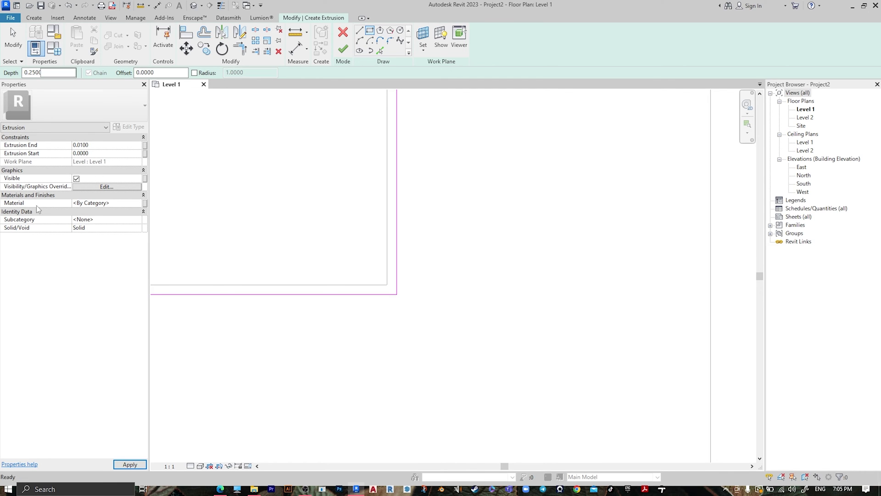
{"action": "left_click", "coordinate": [139, 202]}
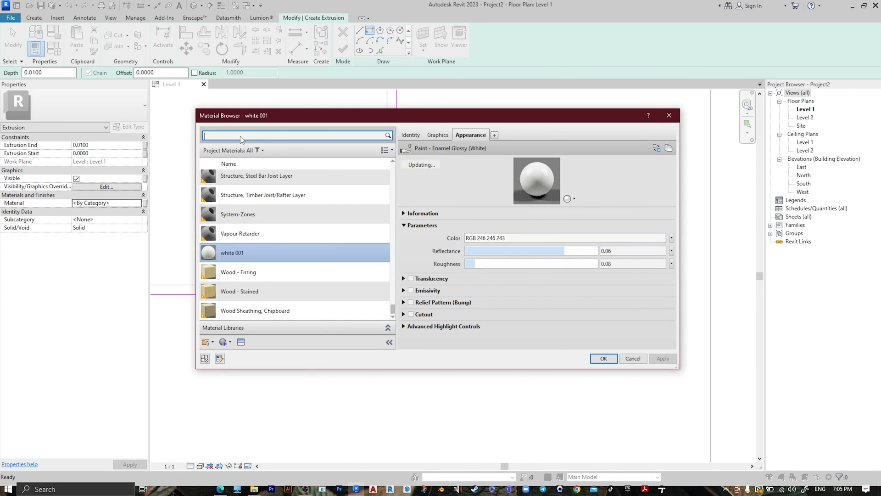
{"action": "left_click", "coordinate": [233, 342]}
{"action": "left_click", "coordinate": [246, 349]}
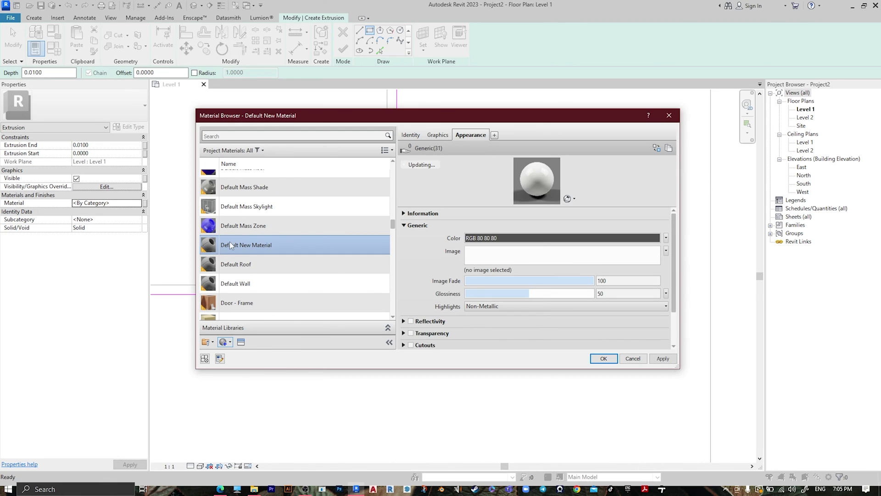
{"action": "right_click", "coordinate": [286, 266]}
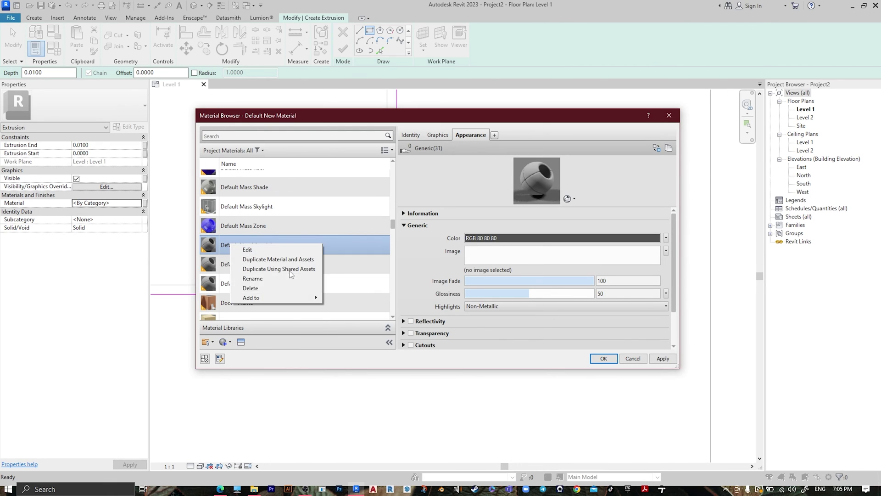
{"action": "left_click", "coordinate": [282, 279]}
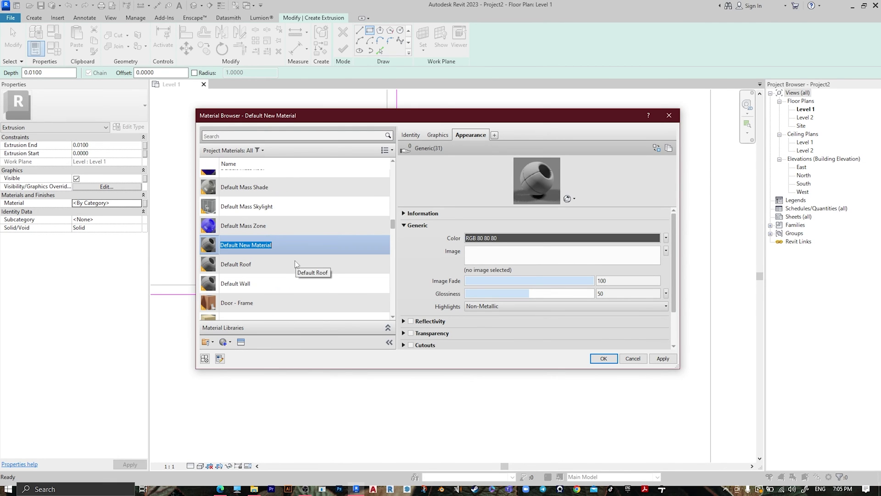
{"action": "type", "text": "orange"}
{"action": "key", "text": "Return"}
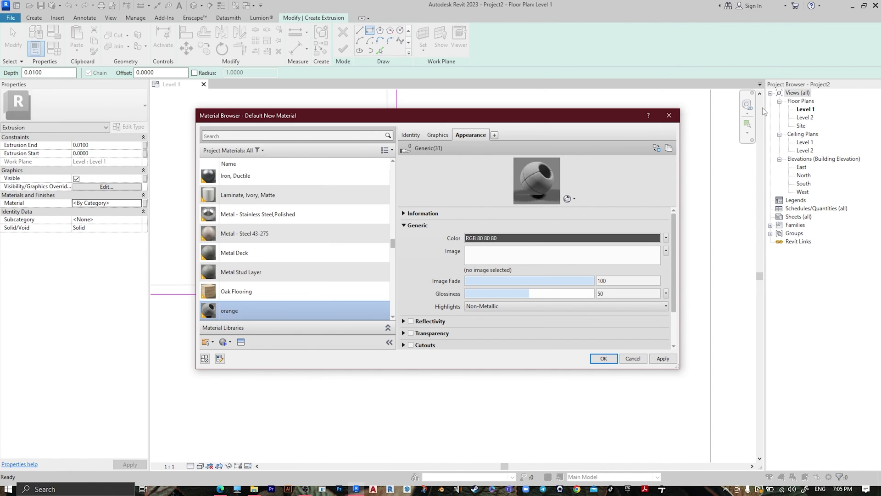
Replace the orange material's appearance with the Smooth - Light Orange asset and assign the material to the extrusion.
{"action": "left_click", "coordinate": [656, 147]}
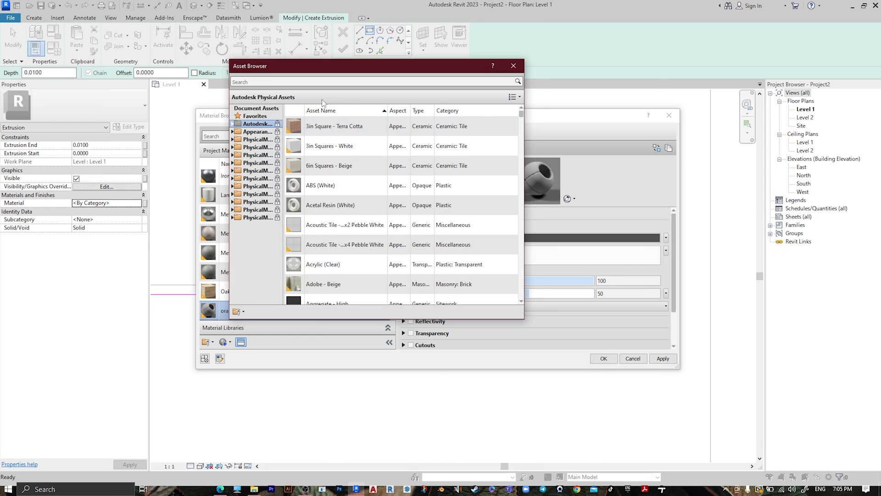
{"action": "left_click", "coordinate": [309, 80]}
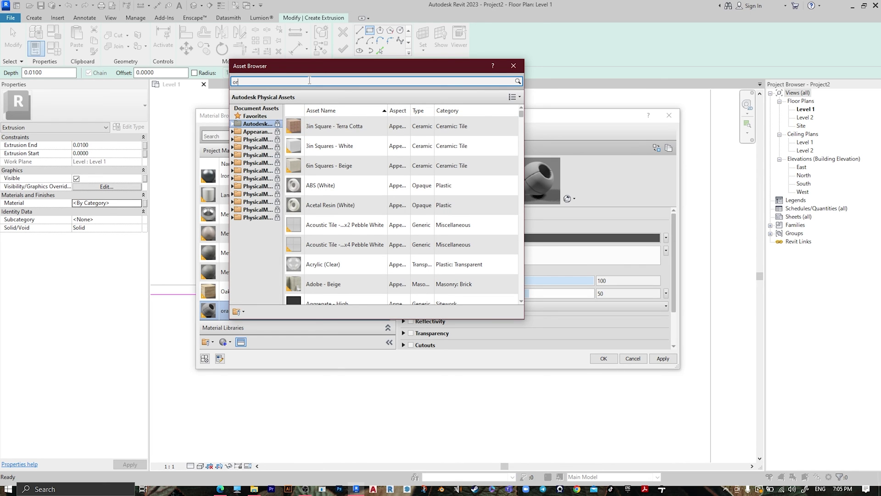
{"action": "type", "text": "orange"}
{"action": "key", "text": "Return"}
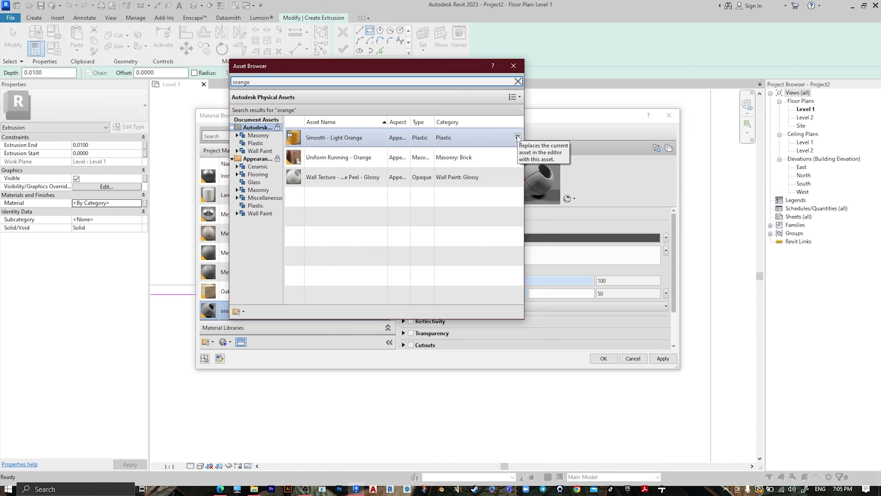
{"action": "left_click", "coordinate": [517, 138]}
{"action": "left_click", "coordinate": [515, 66]}
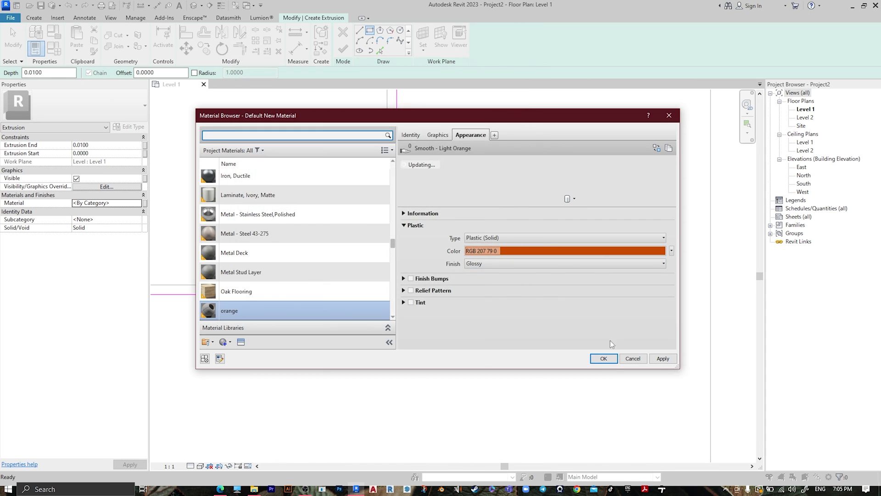
{"action": "left_click", "coordinate": [597, 359]}
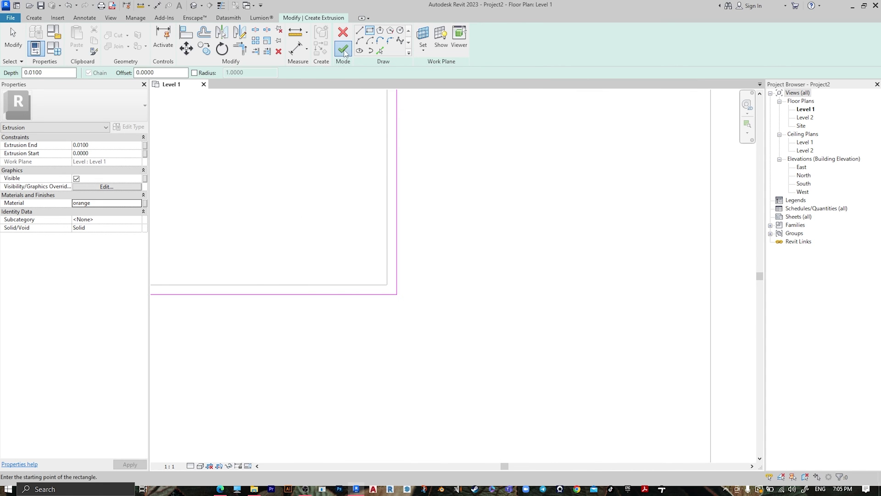
Finish the orange floor extrusion sketched along the court's boundary line.
{"action": "left_click", "coordinate": [343, 49]}
{"action": "scroll", "coordinate": [466, 214], "scroll_direction": "down", "scroll_amount": 3}
{"action": "scroll", "coordinate": [467, 214], "scroll_direction": "down", "scroll_amount": 5}
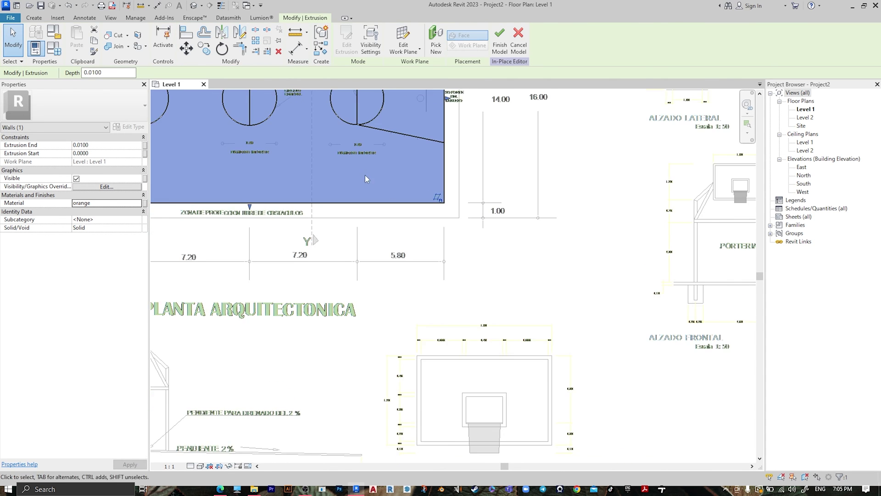
{"action": "scroll", "coordinate": [432, 261], "scroll_direction": "up", "scroll_amount": 1}
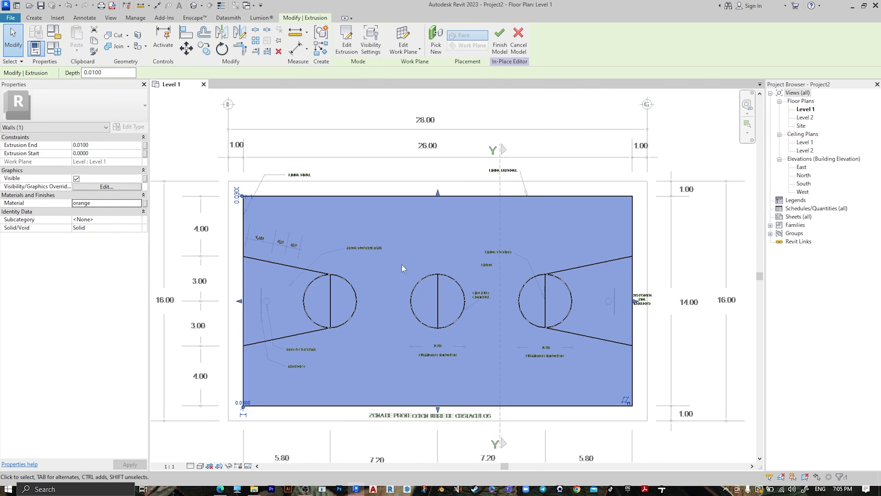
Create another orange extrusion from a 28 by 16 rectangle traced between opposite corners of the plan's outer border.
{"action": "left_click", "coordinate": [35, 17]}
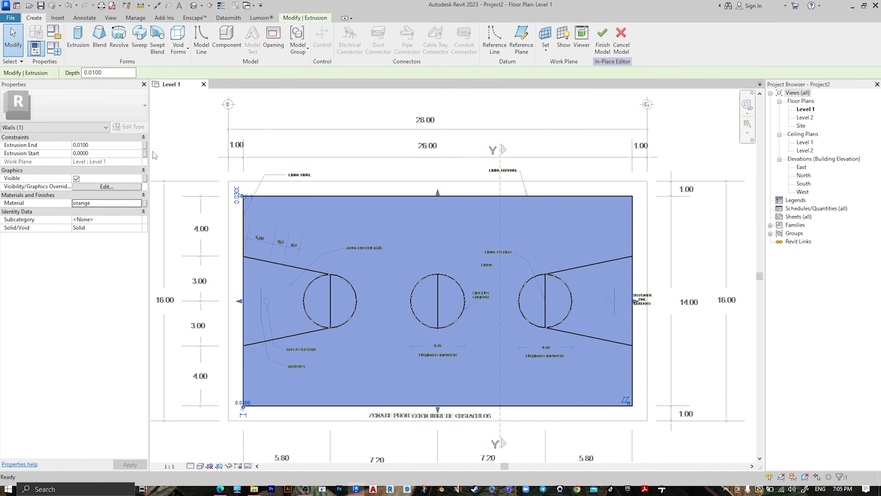
{"action": "left_click", "coordinate": [78, 37]}
{"action": "left_click", "coordinate": [228, 181]}
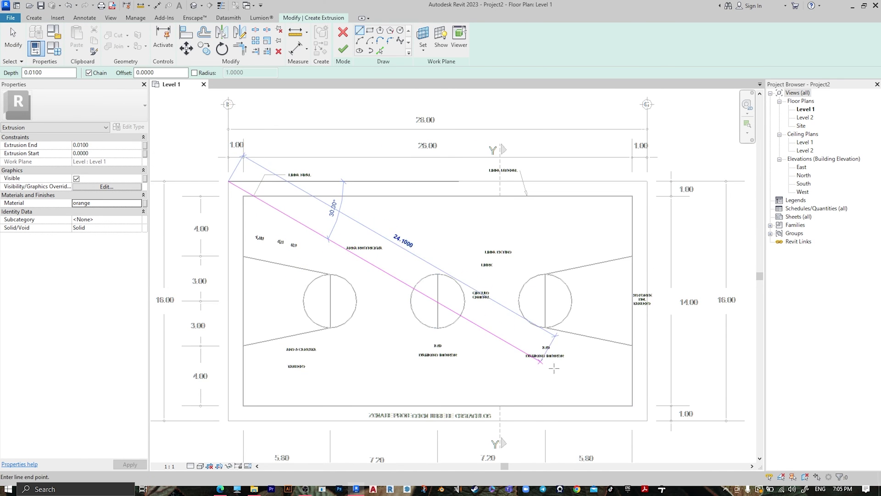
{"action": "left_click", "coordinate": [370, 31]}
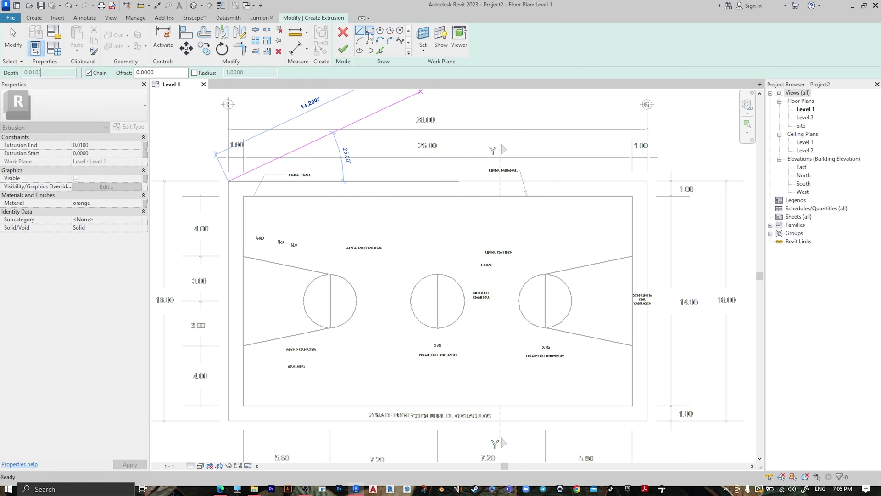
{"action": "left_click", "coordinate": [228, 181]}
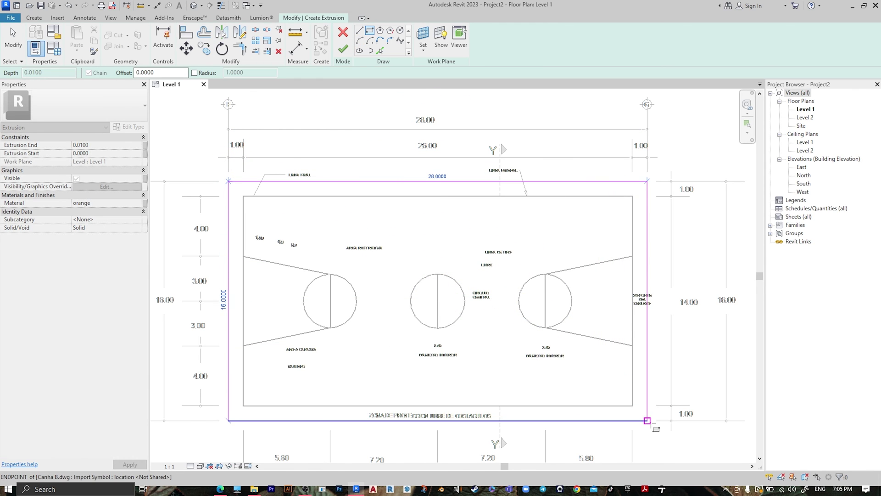
{"action": "left_click", "coordinate": [647, 420]}
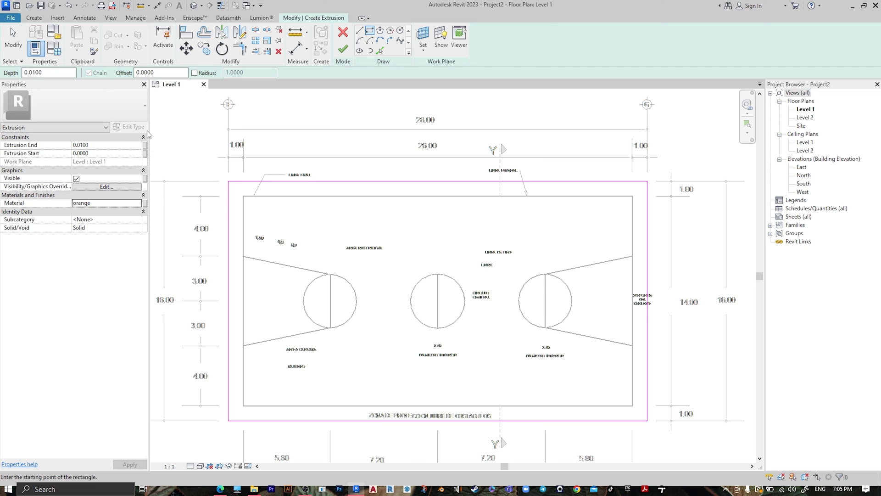
{"action": "left_click", "coordinate": [343, 49]}
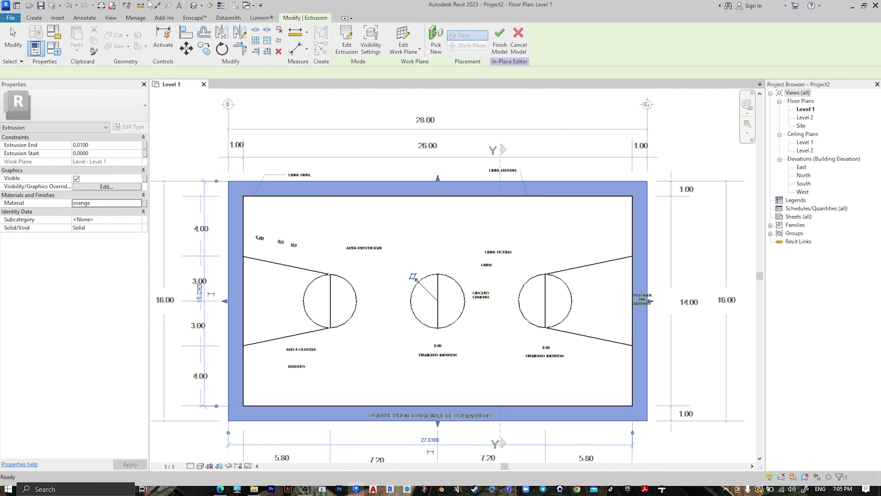
Open the default 3D view and finish the in-place court model.
{"action": "left_click", "coordinate": [195, 6]}
{"action": "scroll", "coordinate": [439, 224], "scroll_direction": "down", "scroll_amount": 4}
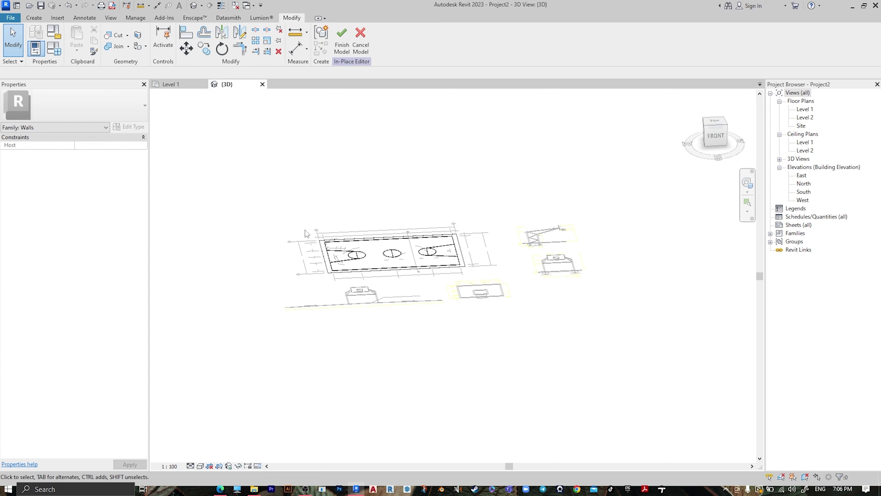
{"action": "left_click", "coordinate": [342, 39]}
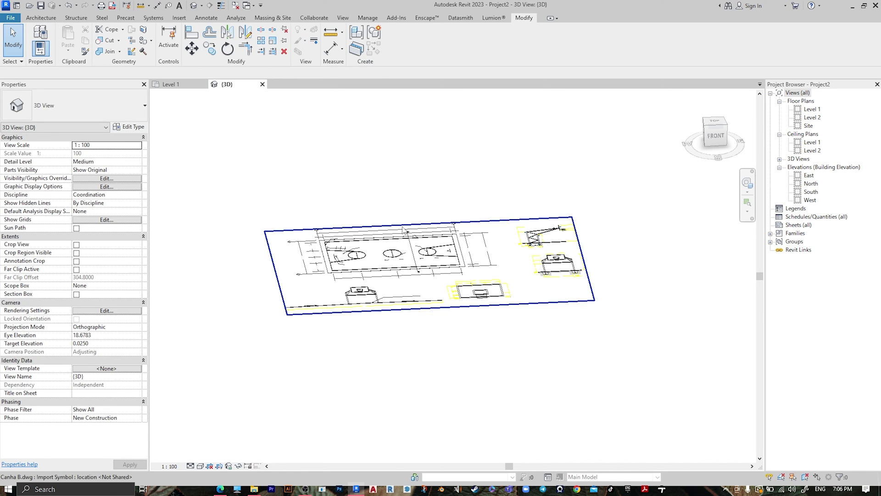
Hide the imported Canha B.dwg plan in the 3D view and set the visual style to Realistic.
{"action": "left_click", "coordinate": [303, 280]}
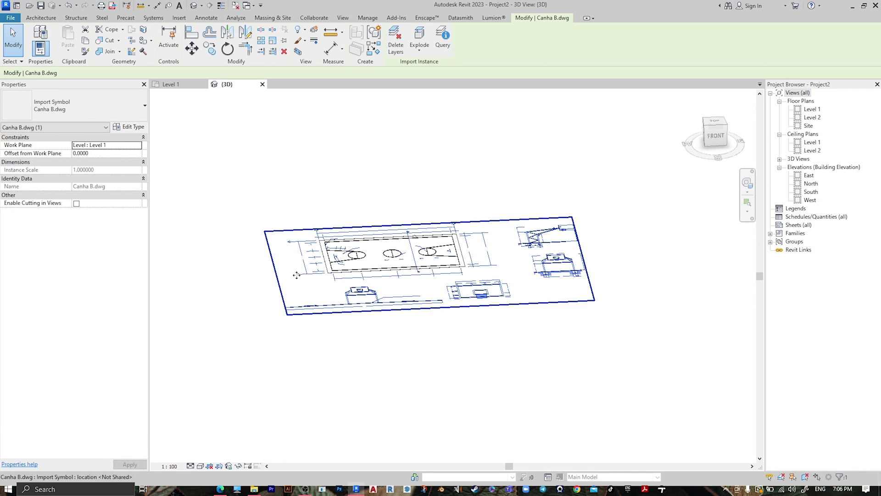
{"action": "right_click", "coordinate": [302, 273]}
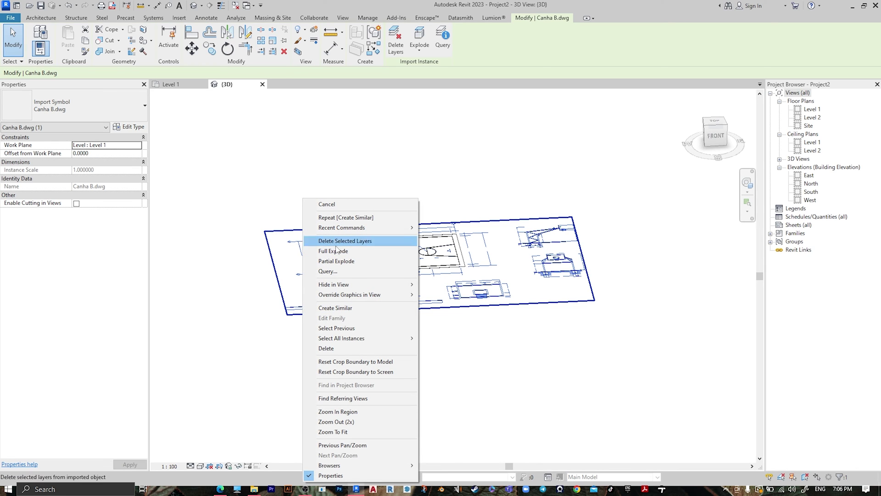
{"action": "mouse_move", "coordinate": [348, 284]}
{"action": "left_click", "coordinate": [458, 284]}
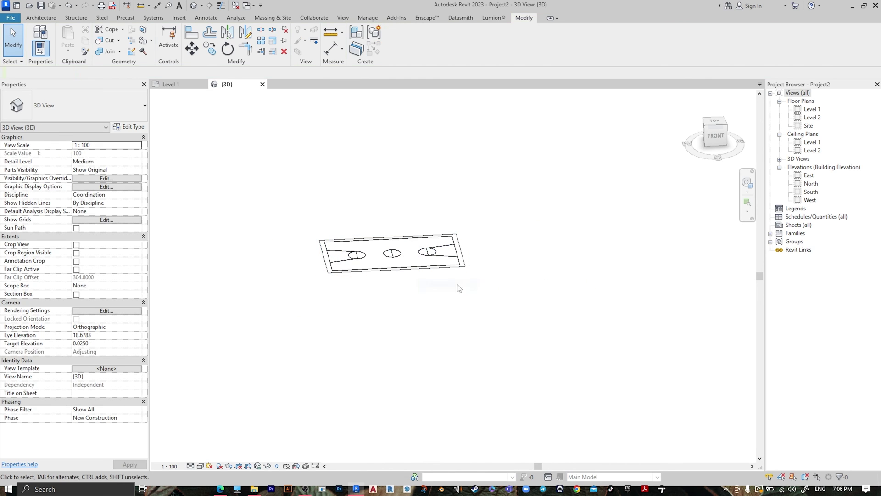
{"action": "left_click", "coordinate": [200, 467]}
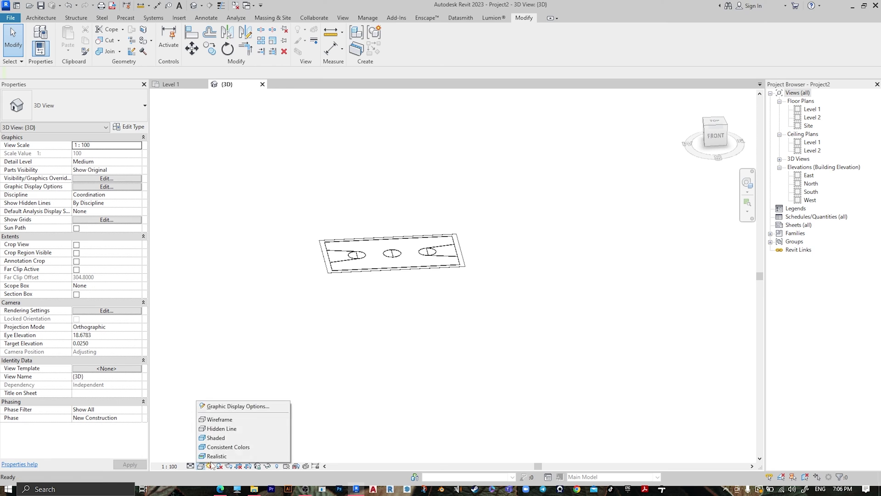
{"action": "left_click", "coordinate": [257, 405]}
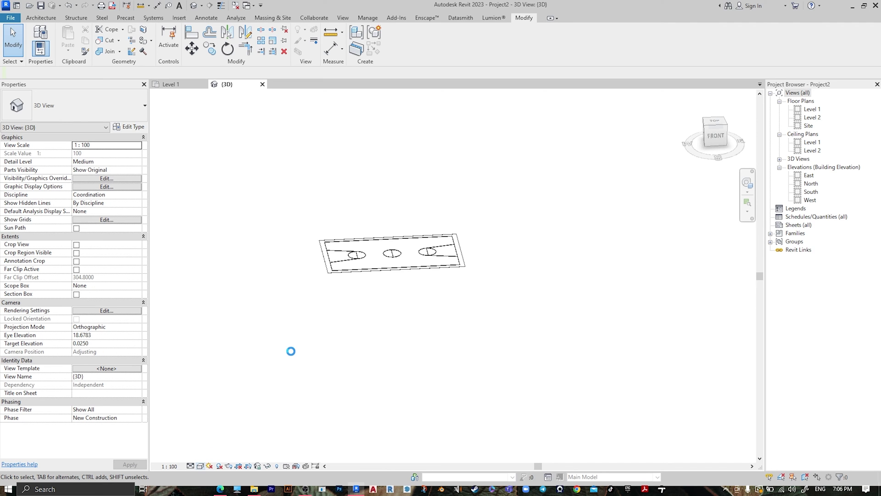
Examine the court up close and from the front, comparing the white lines' height with the orange floor's thickness.
{"action": "scroll", "coordinate": [405, 238], "scroll_direction": "up", "scroll_amount": 5}
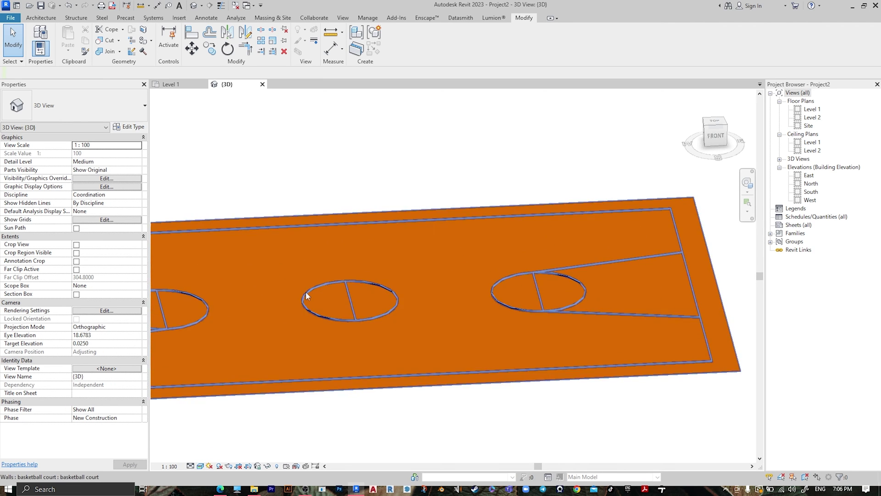
{"action": "middle_click_drag", "start_coordinate": [307, 296], "coordinate": [415, 334], "text": "shift"}
{"action": "scroll", "coordinate": [425, 330], "scroll_direction": "up", "scroll_amount": 8}
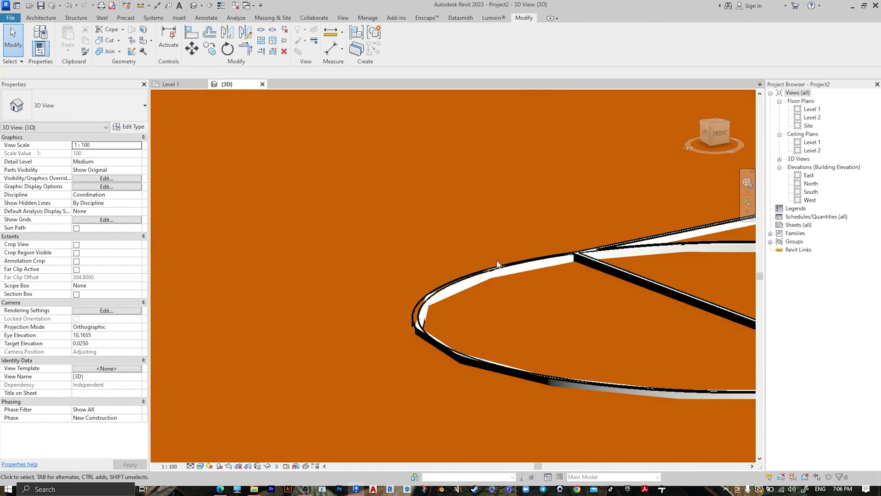
{"action": "scroll", "coordinate": [459, 290], "scroll_direction": "down", "scroll_amount": 2}
{"action": "left_click", "coordinate": [457, 285]}
{"action": "scroll", "coordinate": [401, 288], "scroll_direction": "down", "scroll_amount": 4}
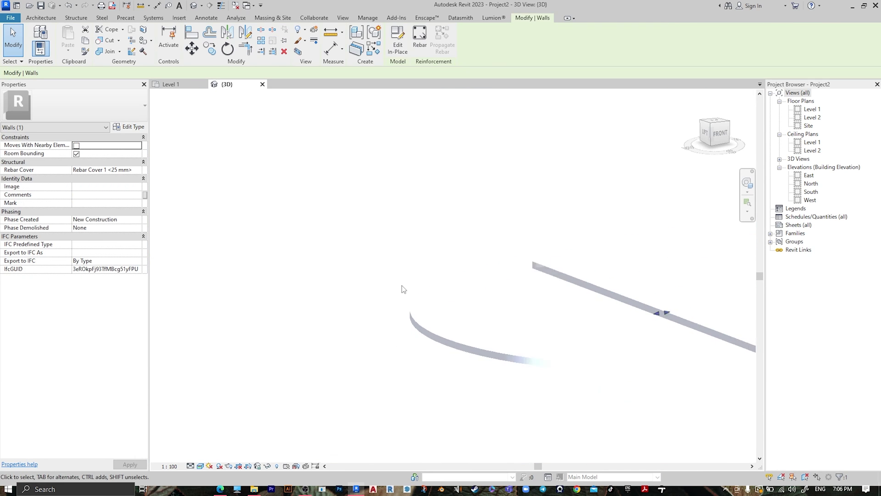
{"action": "key", "text": "Escape"}
{"action": "middle_click_drag", "start_coordinate": [536, 325], "coordinate": [480, 281], "text": "shift"}
{"action": "scroll", "coordinate": [480, 281], "scroll_direction": "up", "scroll_amount": 6}
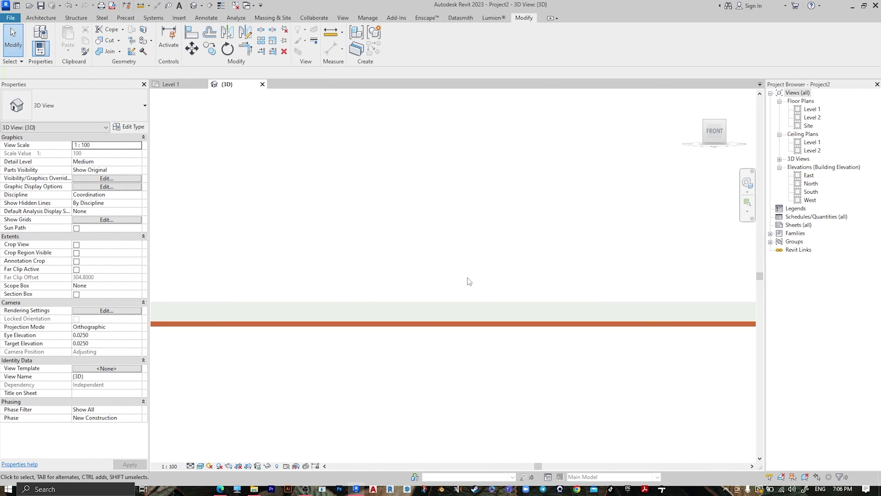
{"action": "left_click", "coordinate": [454, 306]}
{"action": "scroll", "coordinate": [473, 285], "scroll_direction": "down", "scroll_amount": 5}
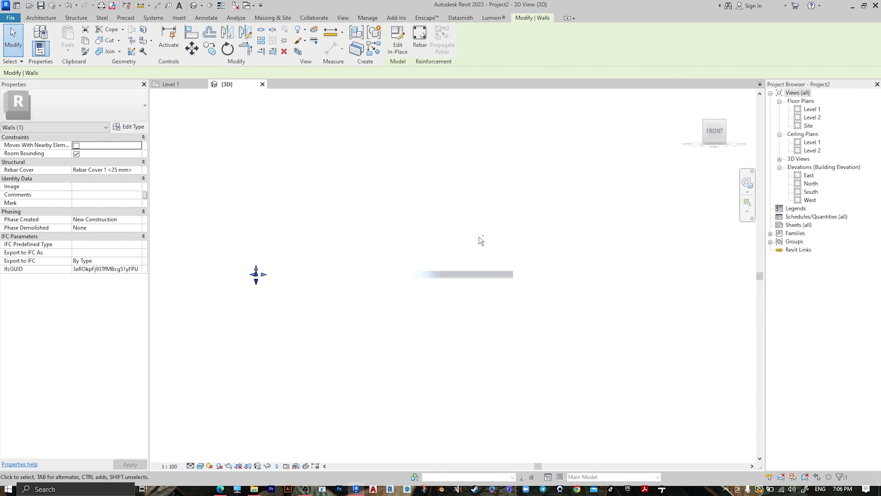
Reopen the in-place court model for editing and set the white court lines' extrusion end to 0.03.
{"action": "middle_click_drag", "start_coordinate": [479, 236], "coordinate": [440, 286], "text": "shift"}
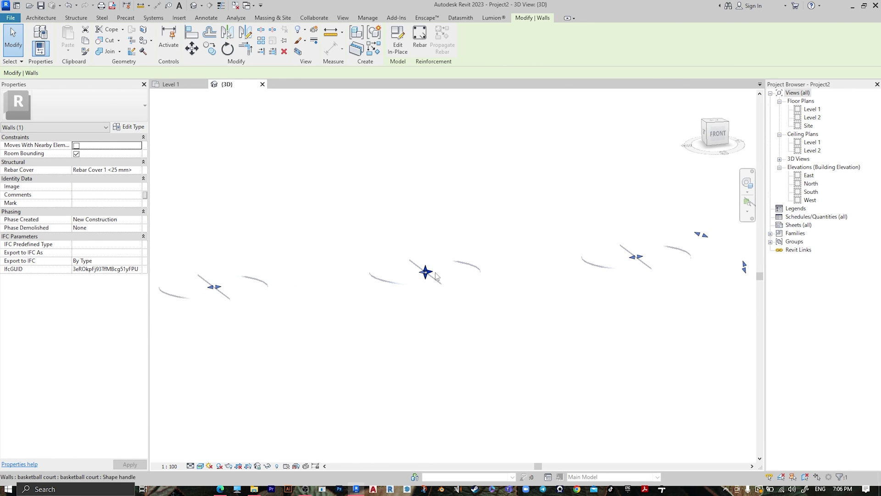
{"action": "scroll", "coordinate": [441, 285], "scroll_direction": "up", "scroll_amount": 4}
{"action": "double_click", "coordinate": [440, 287]}
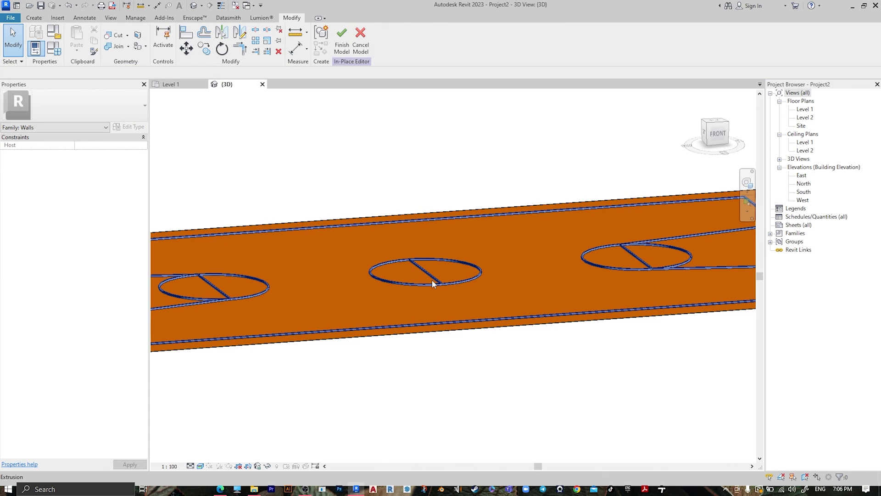
{"action": "left_click", "coordinate": [432, 282]}
{"action": "left_click", "coordinate": [97, 146]}
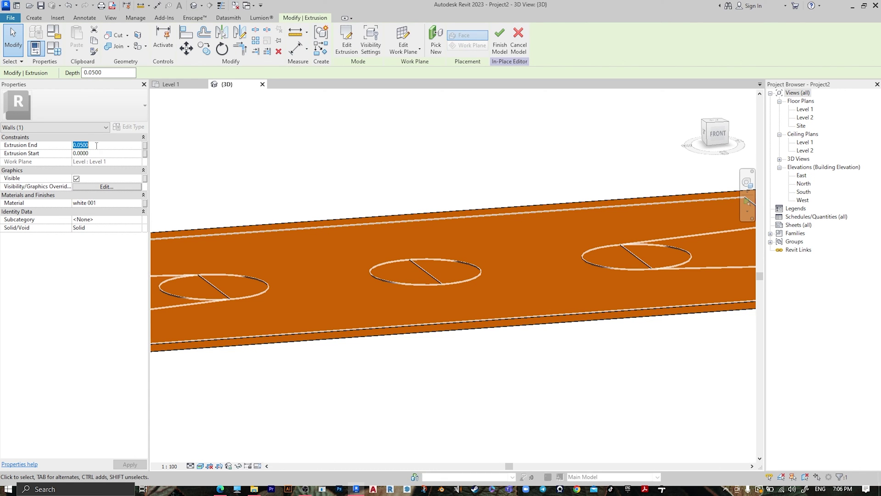
{"action": "type", "text": "0.0"}
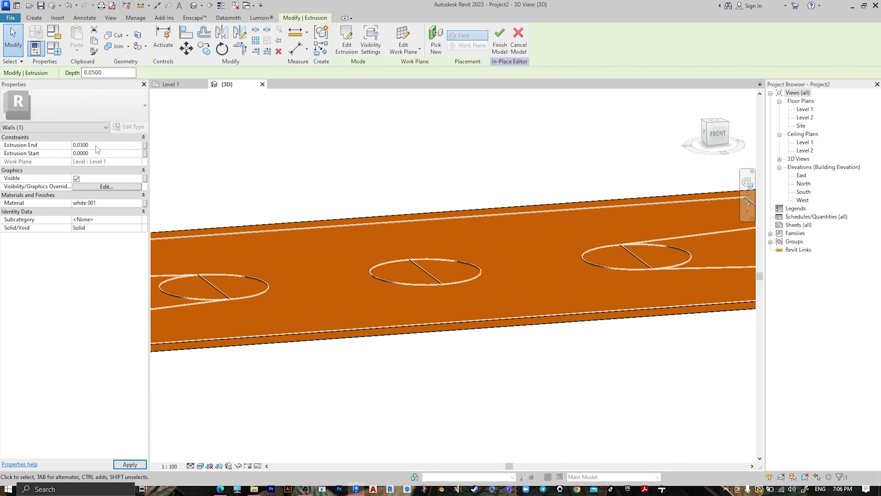
{"action": "left_click", "coordinate": [247, 172]}
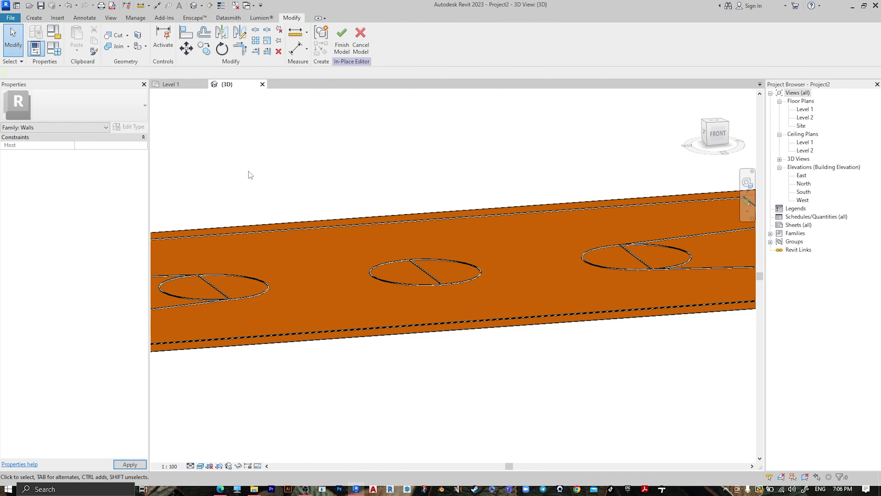
Lower the white court lines' extrusion end to 0.02, and then further to 0.011.
{"action": "left_click", "coordinate": [245, 270]}
{"action": "left_click", "coordinate": [113, 138]}
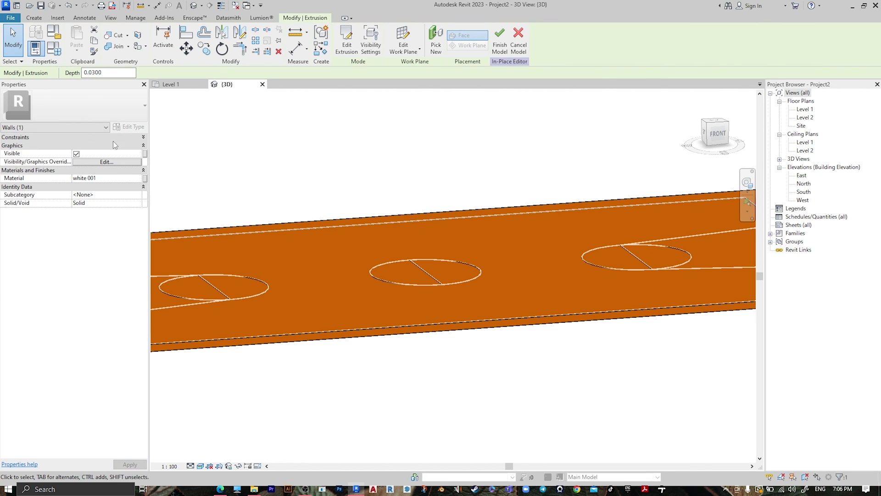
{"action": "left_click", "coordinate": [114, 144]}
{"action": "left_click", "coordinate": [114, 138]}
{"action": "left_click", "coordinate": [110, 145]}
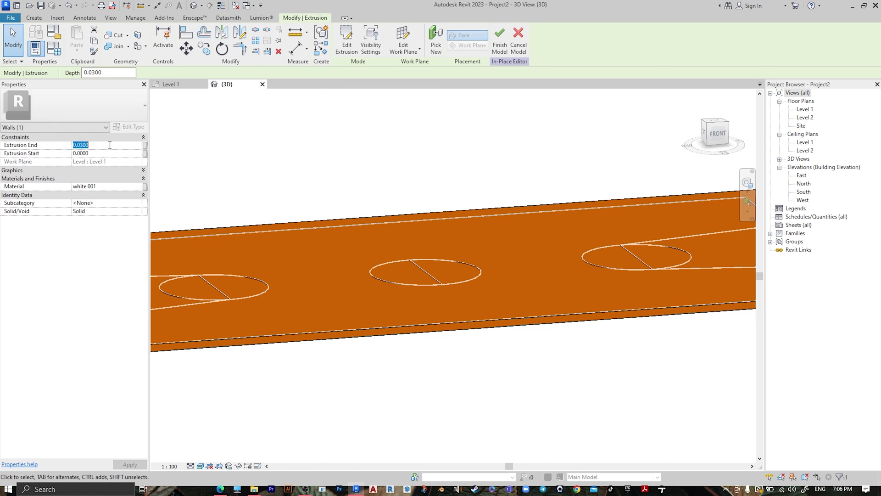
{"action": "type", "text": "0."}
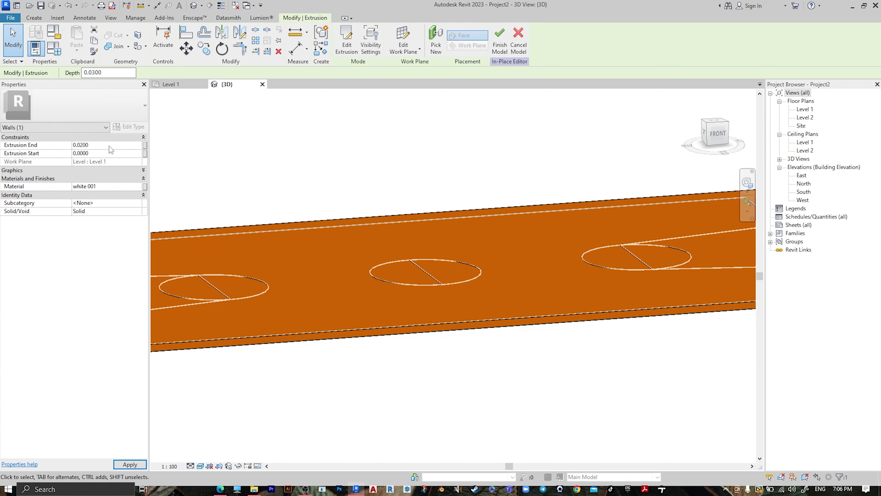
{"action": "left_click", "coordinate": [110, 145]}
{"action": "type", "text": "0.011"}
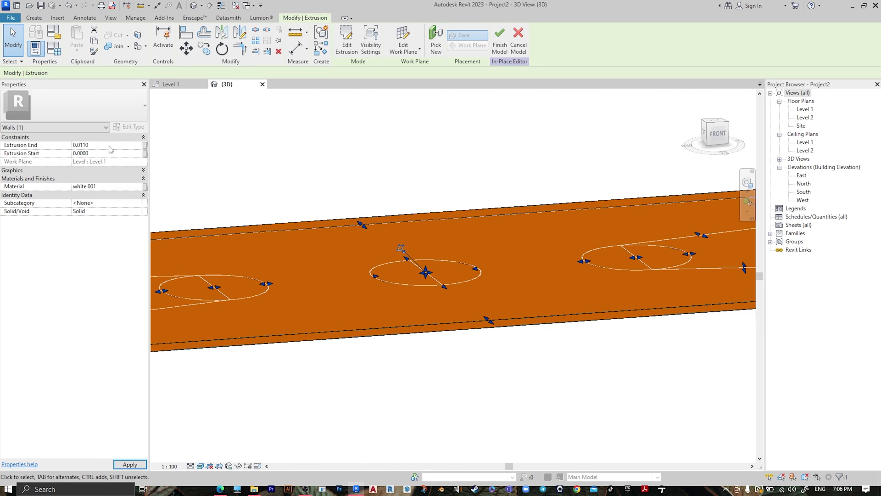
{"action": "left_click", "coordinate": [315, 205]}
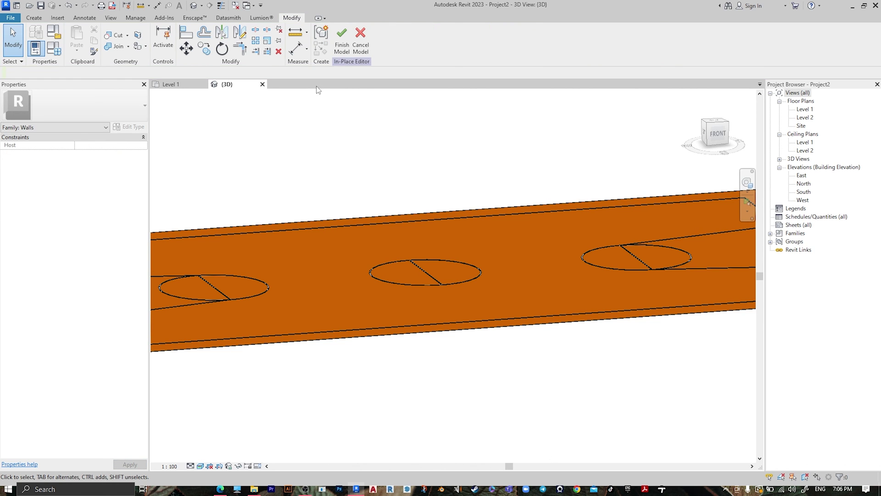
Finish the in-place court model and orient the 3D view to the top-front-left corner to show the whole court.
{"action": "left_click", "coordinate": [359, 39]}
{"action": "key", "text": "Escape"}
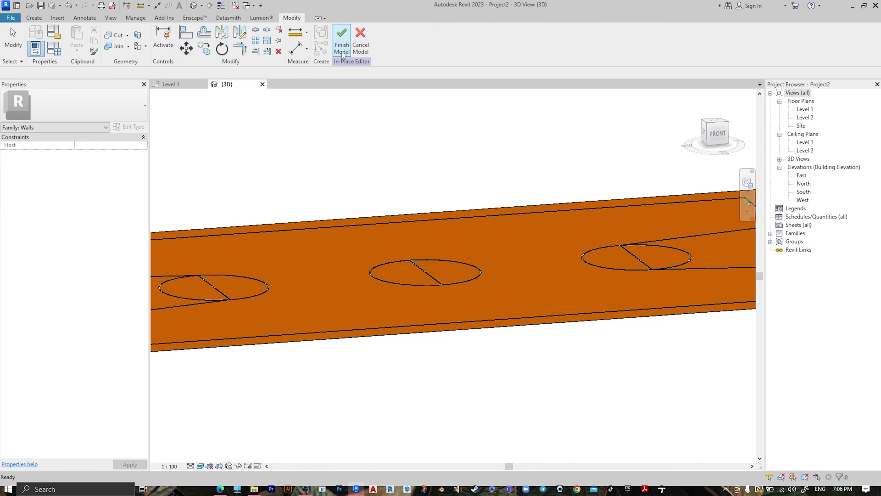
{"action": "left_click", "coordinate": [342, 48]}
{"action": "scroll", "coordinate": [391, 160], "scroll_direction": "down", "scroll_amount": 5}
{"action": "middle_click_drag", "start_coordinate": [391, 248], "coordinate": [387, 267], "text": "shift"}
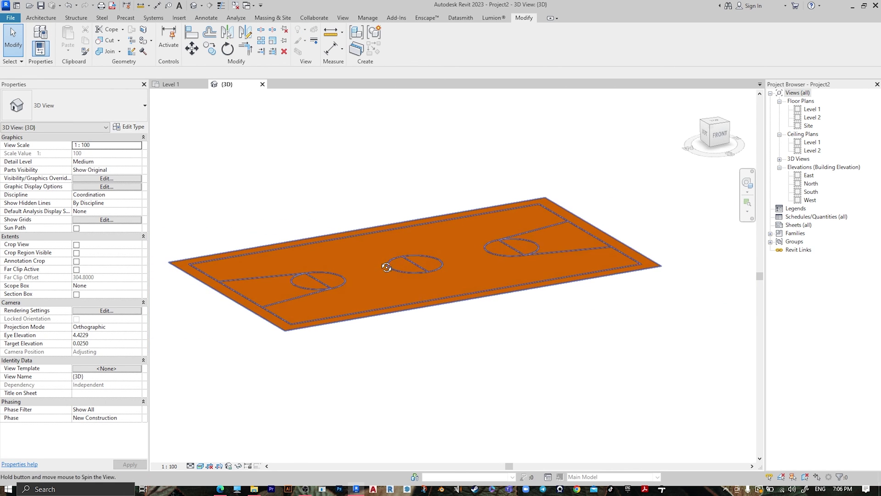
{"action": "left_click", "coordinate": [710, 129]}
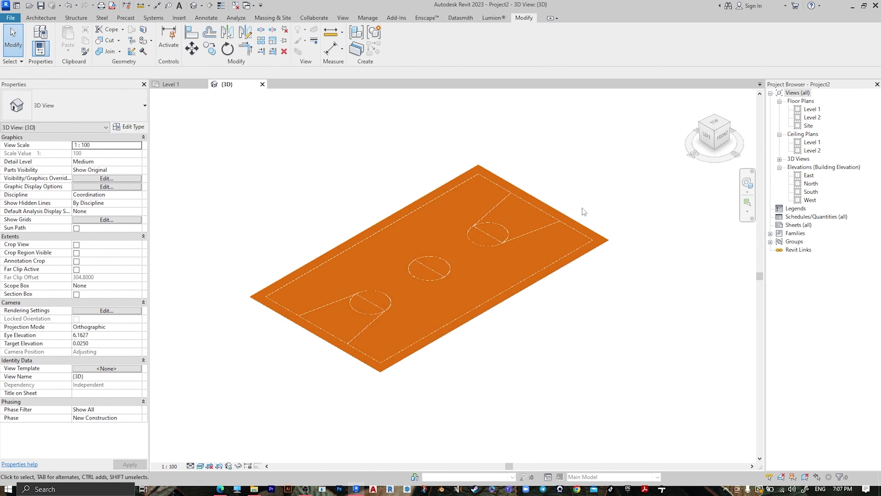
{"action": "scroll", "coordinate": [453, 268], "scroll_direction": "up", "scroll_amount": 2}
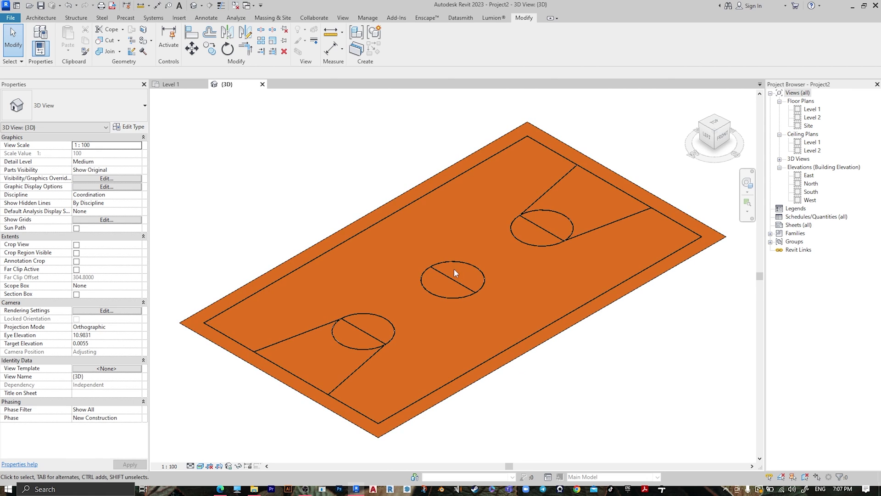